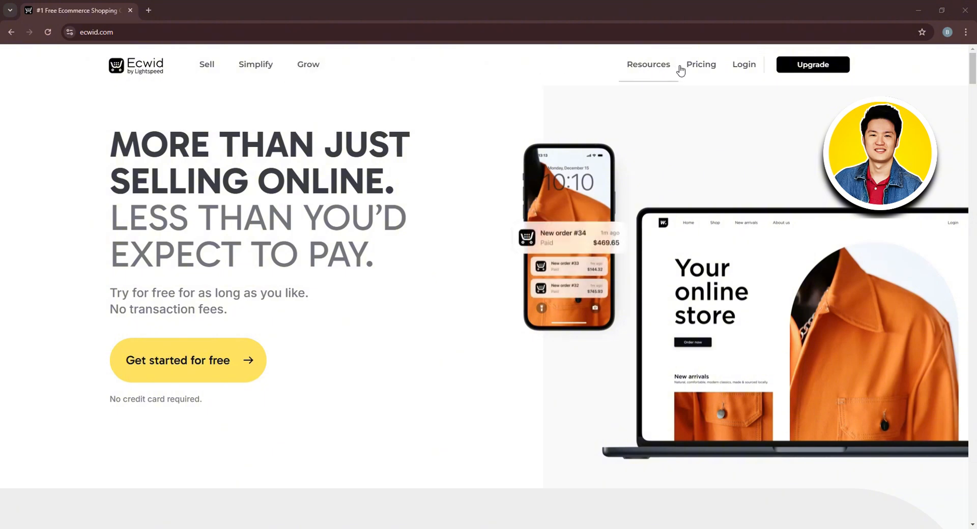
Bring up the browser context menu for the Pricing link in ecwid.com's top navigation.
right_click(698, 69)
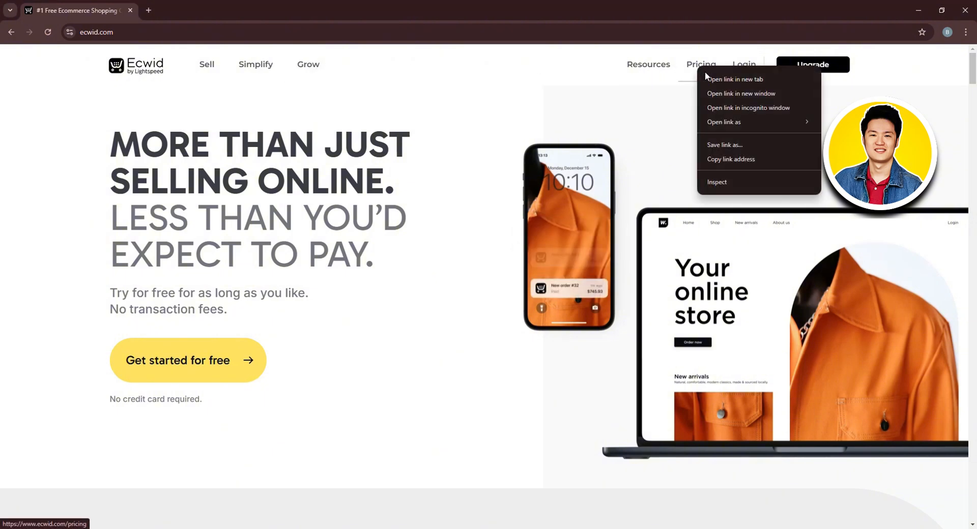
View the Pricing page in a new tab with monthly plan prices, then log in to the Control Panel.
click(708, 78)
click(203, 9)
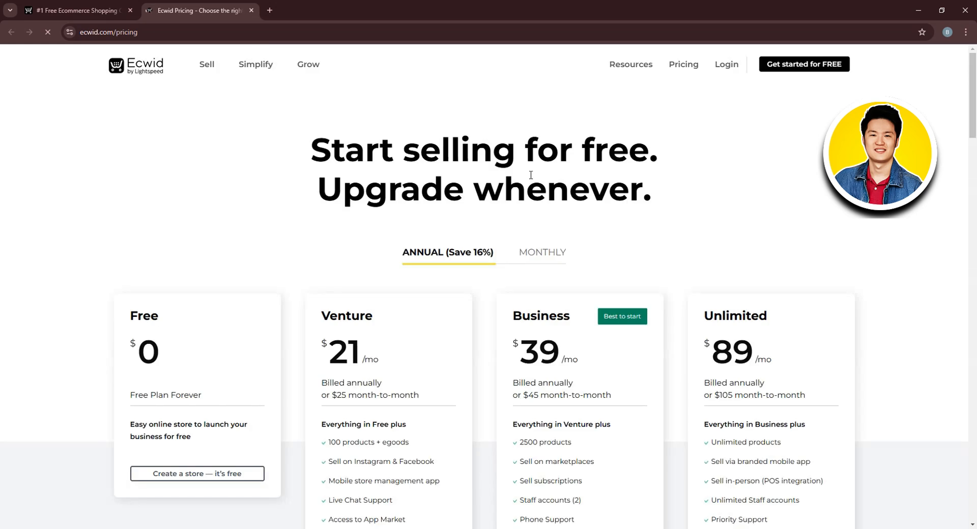
scroll(633, 222, down, 3)
scroll(633, 223, down, 1)
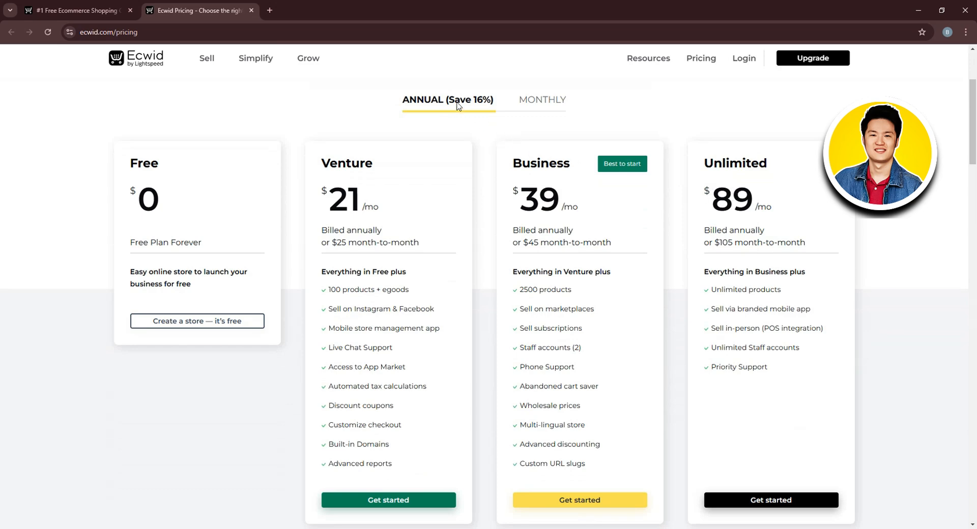
click(539, 104)
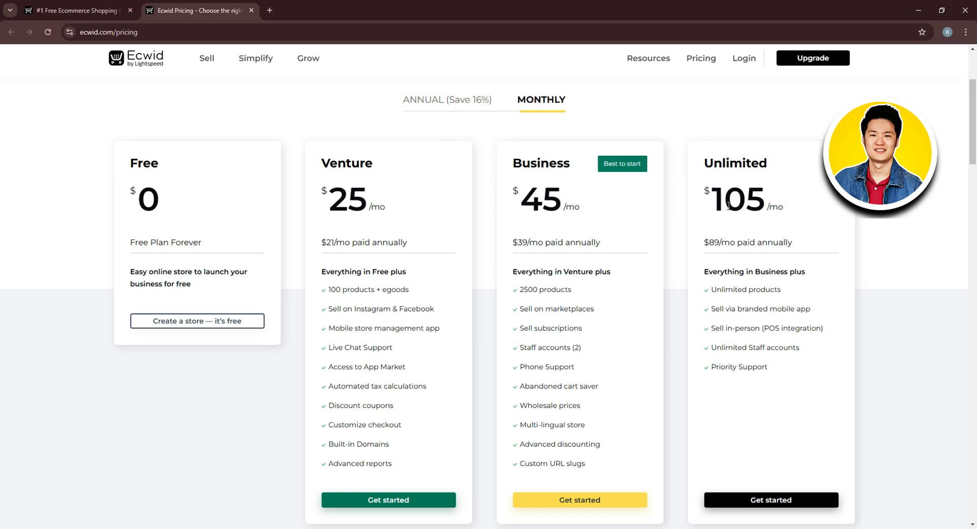
click(742, 60)
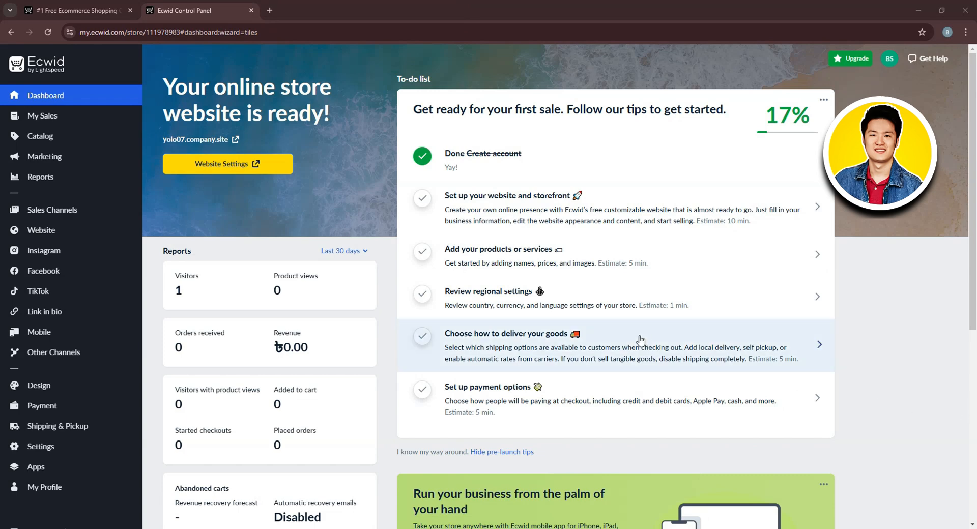
mouse_move(53, 148)
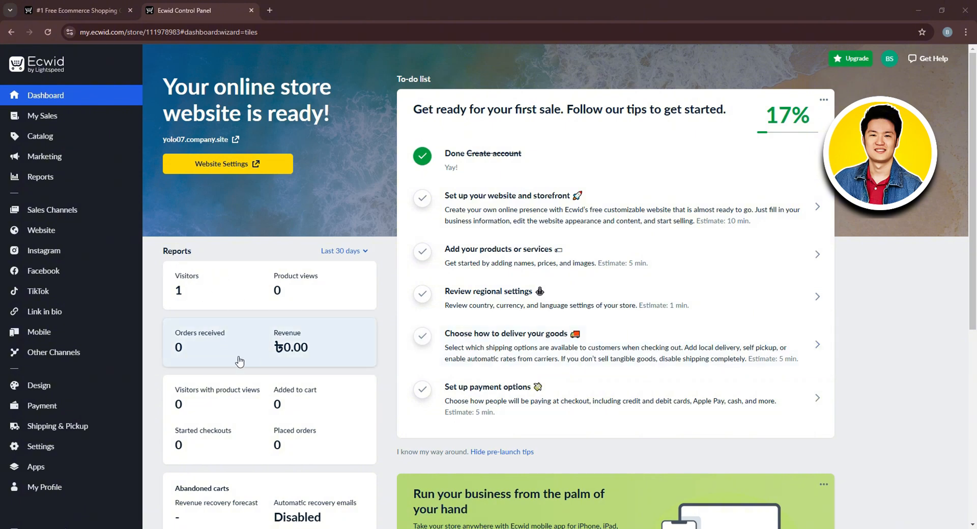
scroll(215, 402, down, 3)
scroll(215, 402, down, 3)
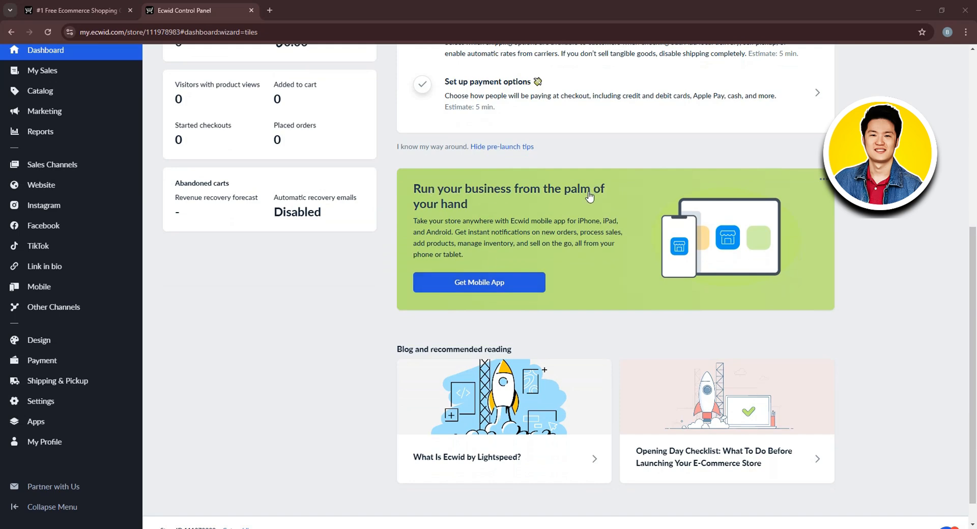
scroll(585, 193, down, 1)
scroll(463, 239, up, 7)
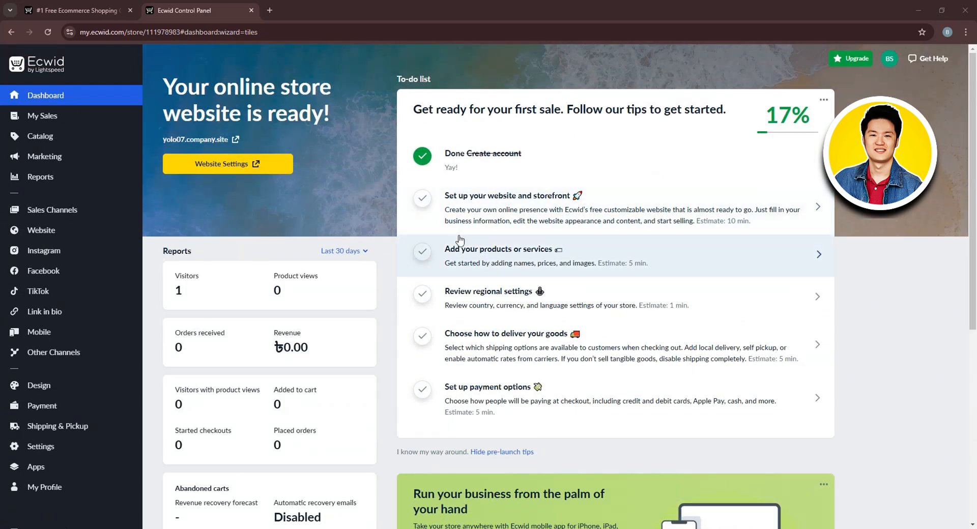
Look over the empty Orders list and the sample Products catalog, then start a blank new product.
click(77, 125)
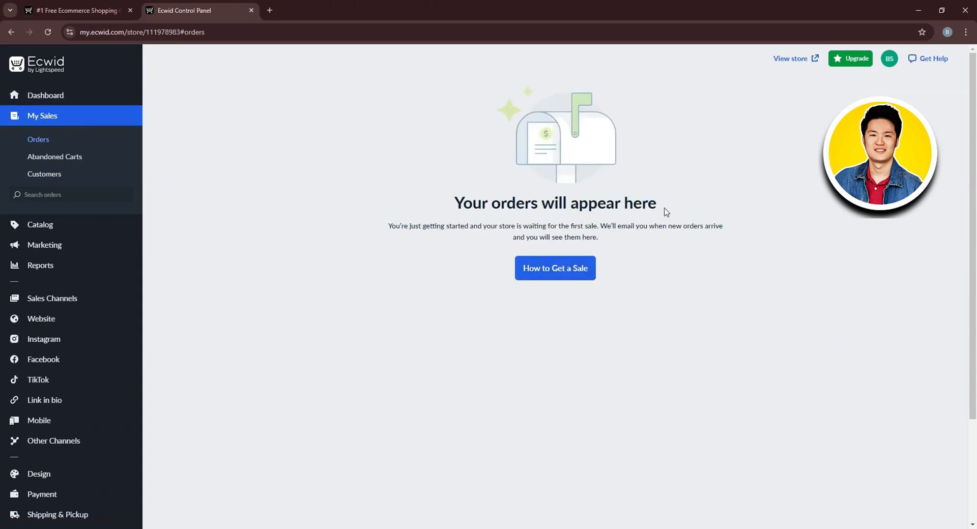
click(65, 225)
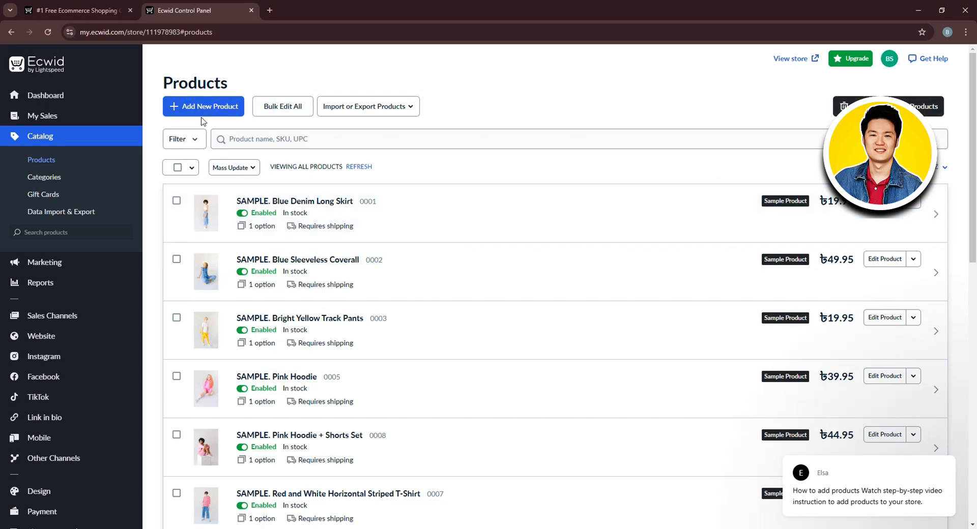
click(214, 109)
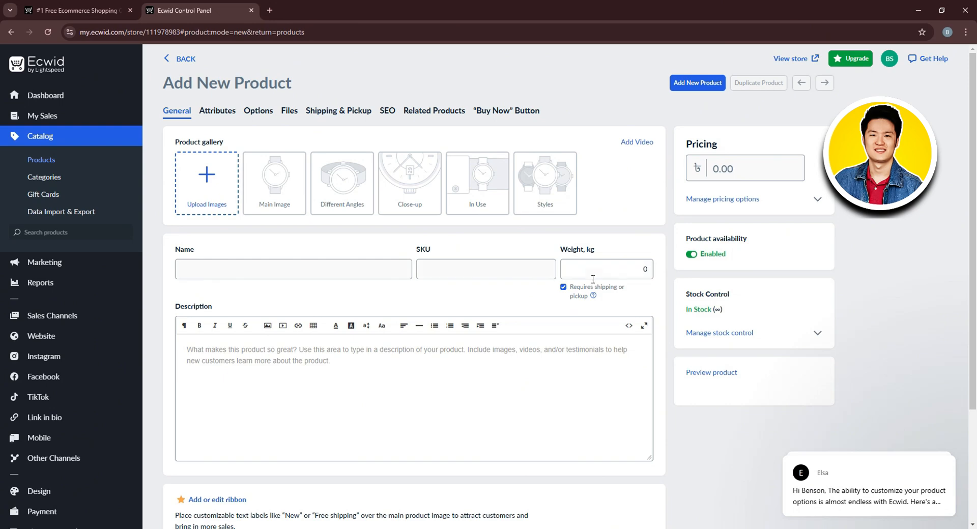
scroll(324, 270, down, 3)
scroll(340, 340, up, 3)
Discard the unsaved new product and browse the Marketing page.
click(73, 269)
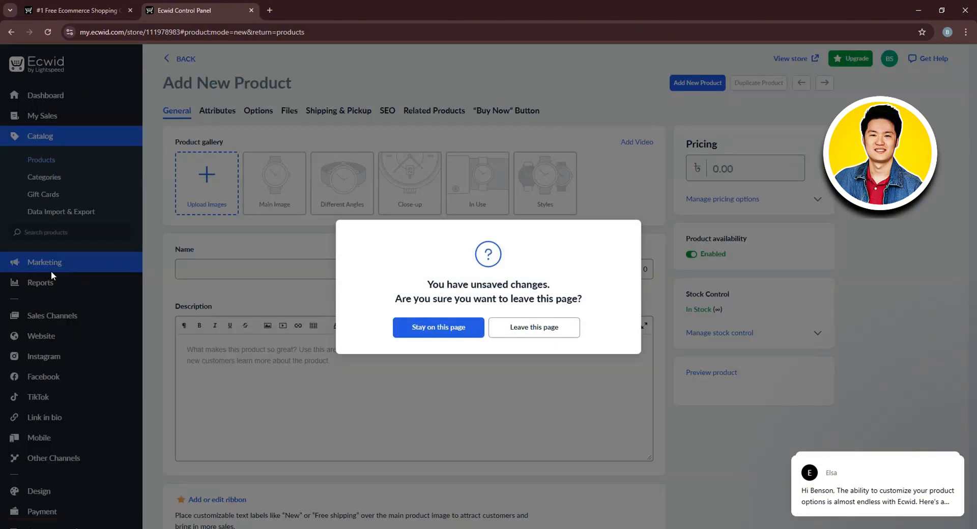
click(520, 328)
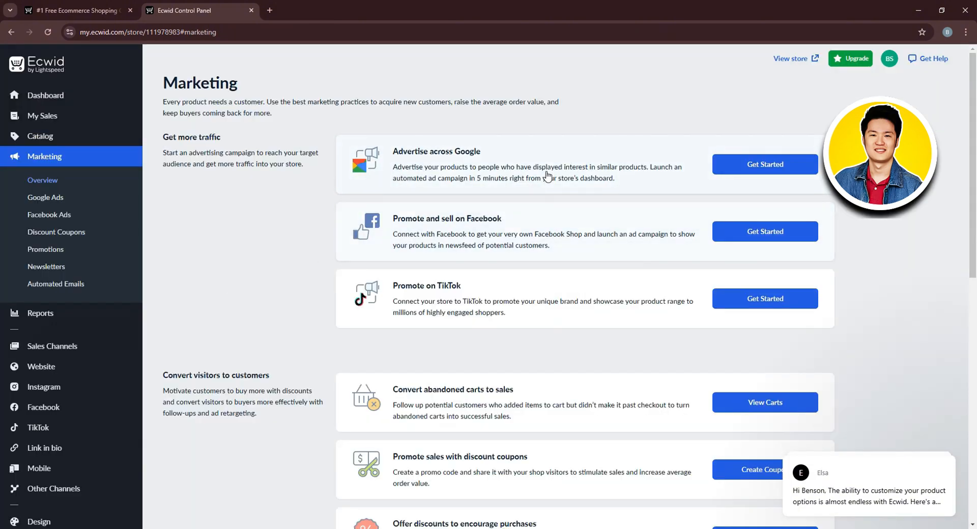
scroll(547, 176, down, 2)
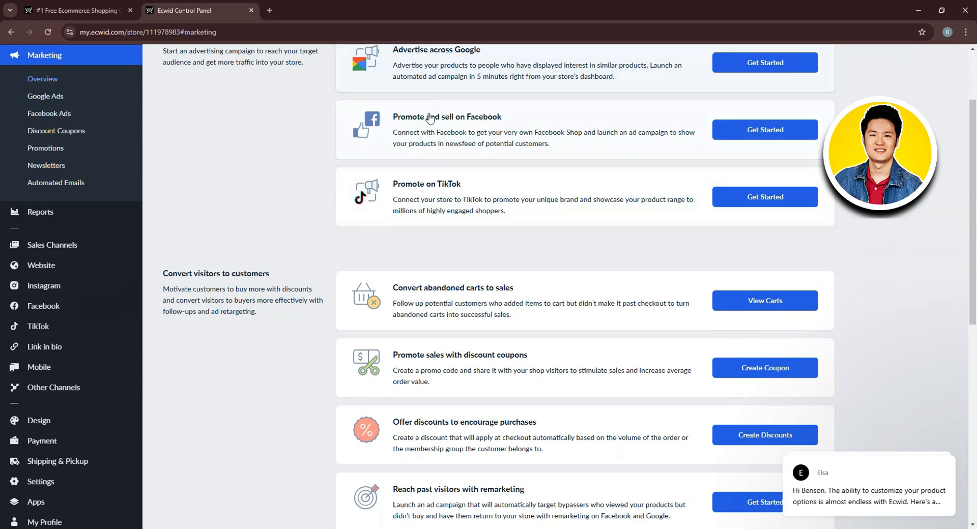
scroll(443, 305, down, 8)
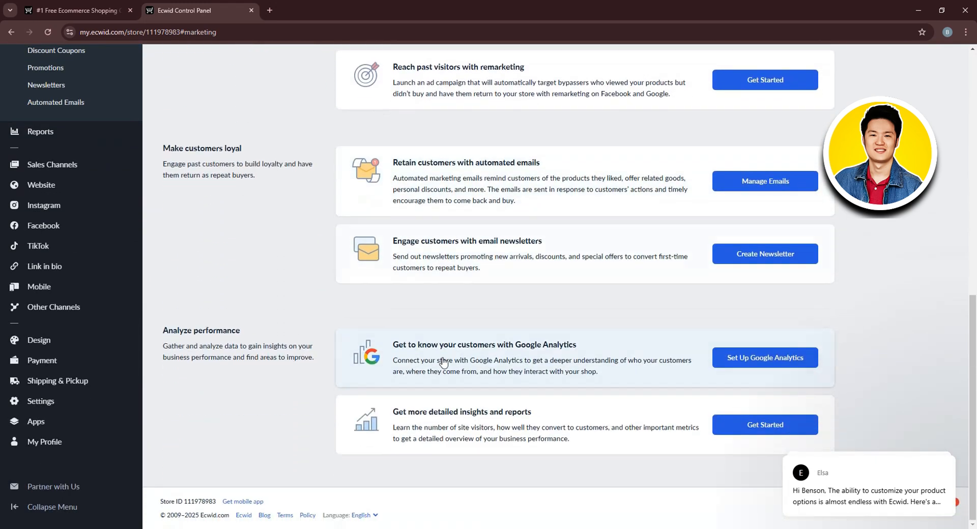
scroll(38, 181, up, 1)
Review the Sales Channels page's mobile app, Facebook, Amazon, eBay and website options.
mouse_move(59, 232)
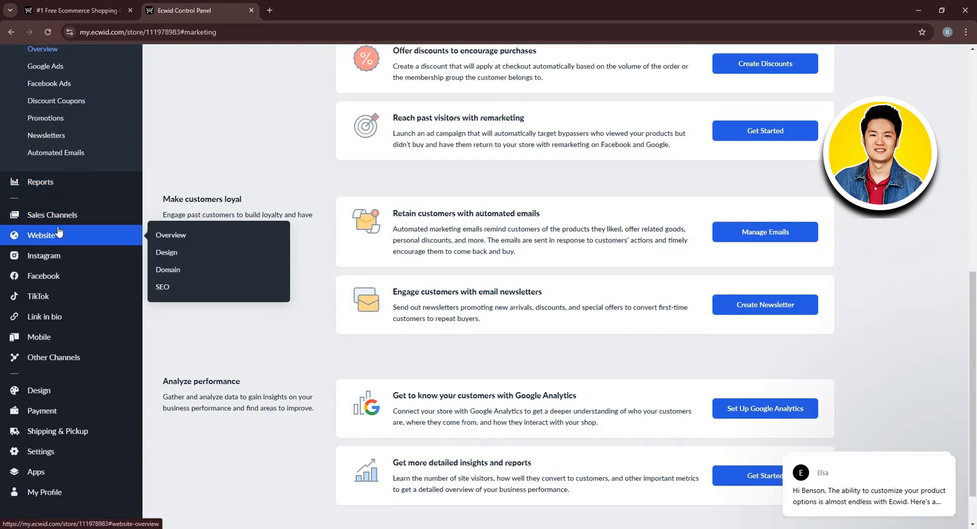
click(56, 215)
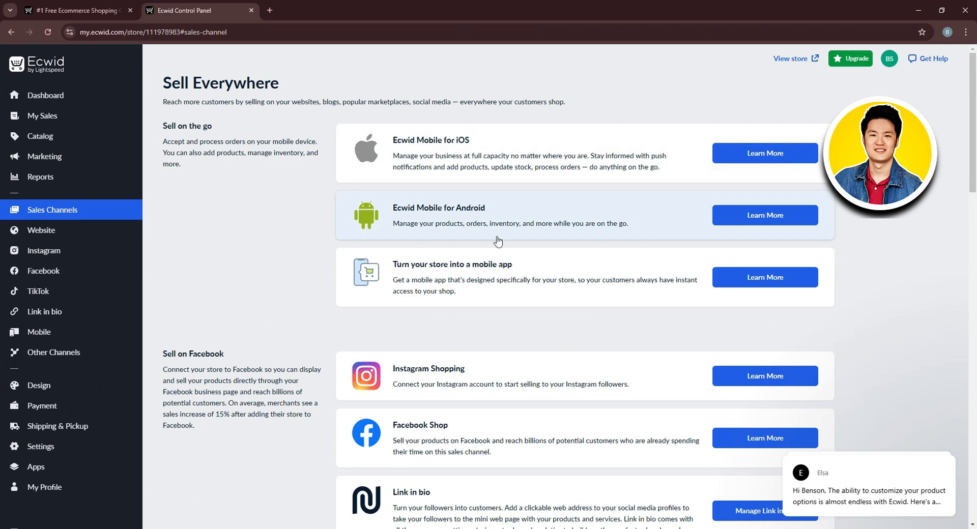
scroll(956, 246, down, 1)
scroll(955, 246, down, 4)
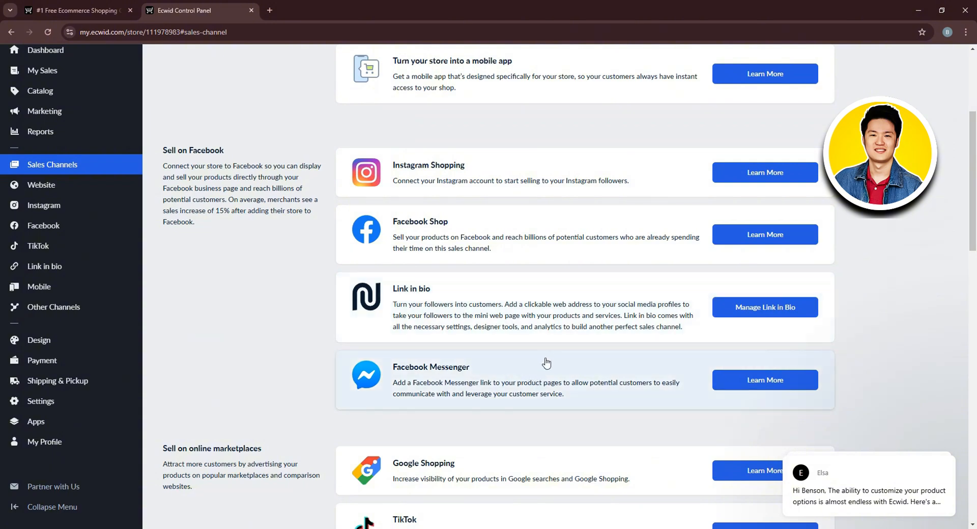
scroll(944, 353, down, 2)
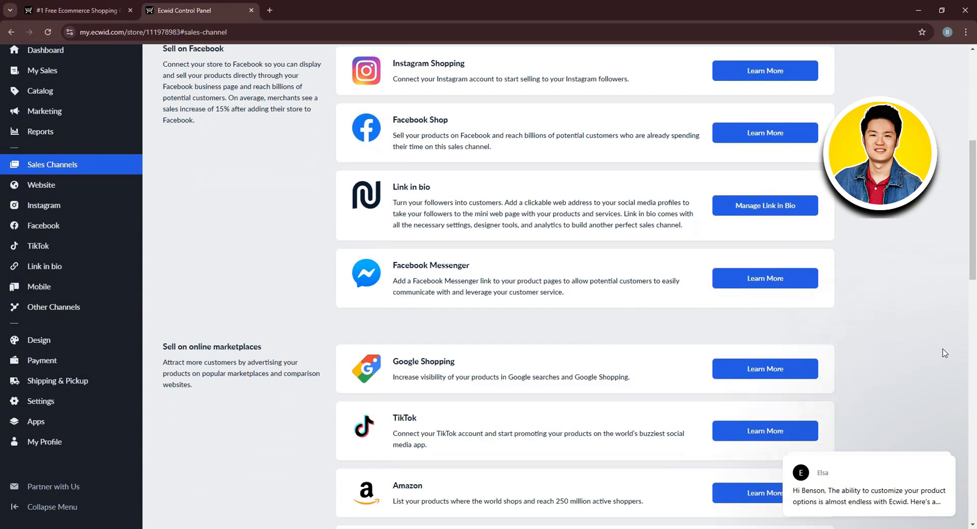
scroll(944, 353, down, 3)
scroll(944, 353, down, 4)
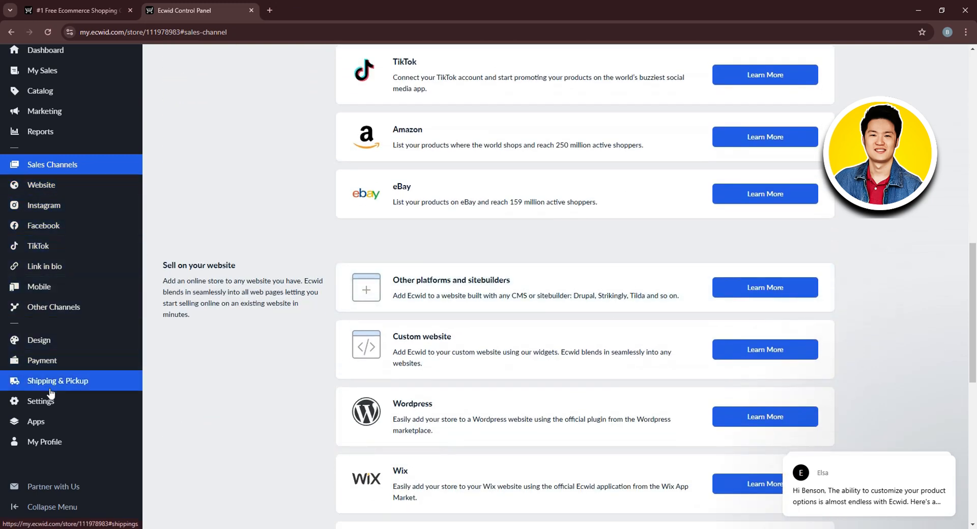
Review the Website overview and the yolo07.company.site address settings, then return to the overview.
click(61, 187)
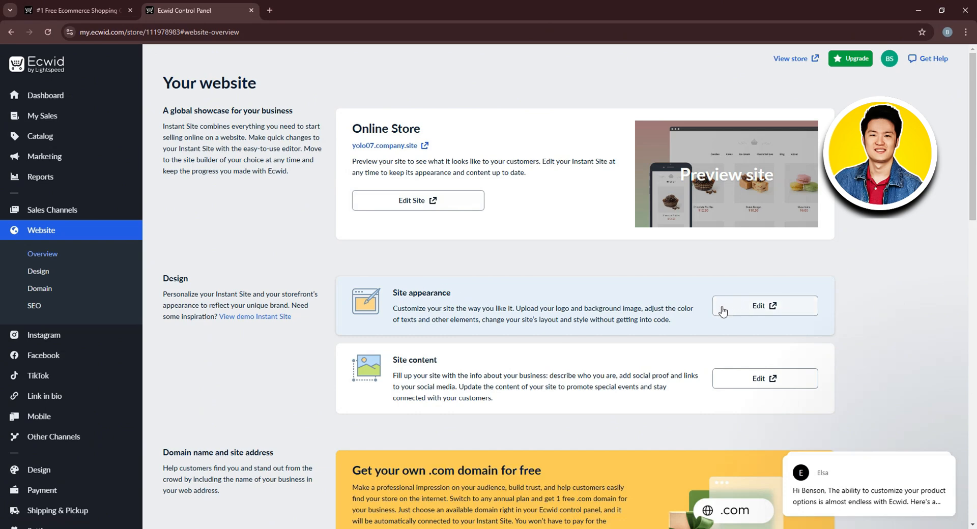
scroll(750, 403, down, 7)
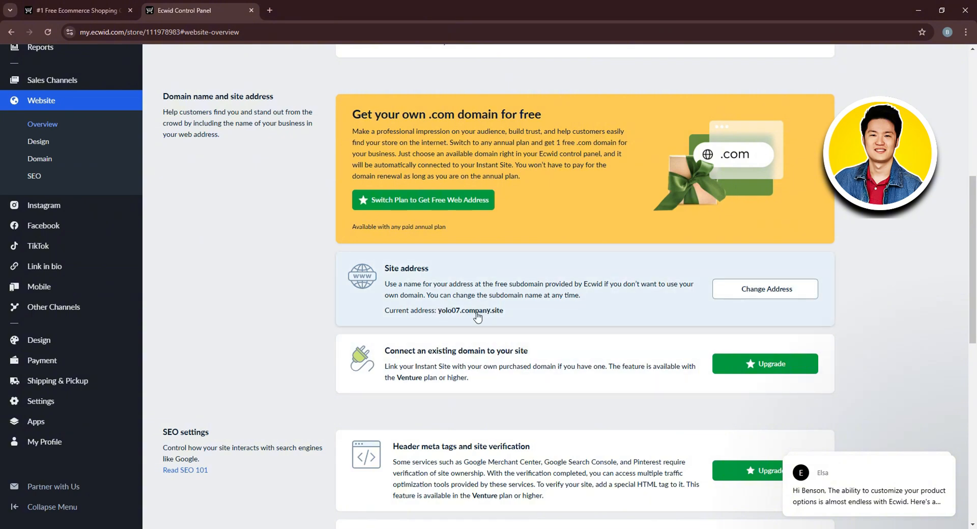
click(745, 288)
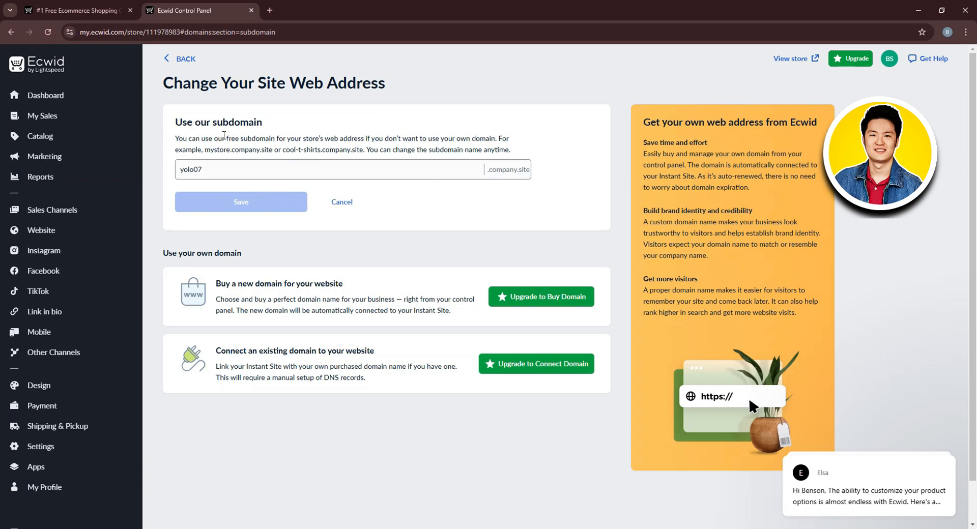
click(176, 59)
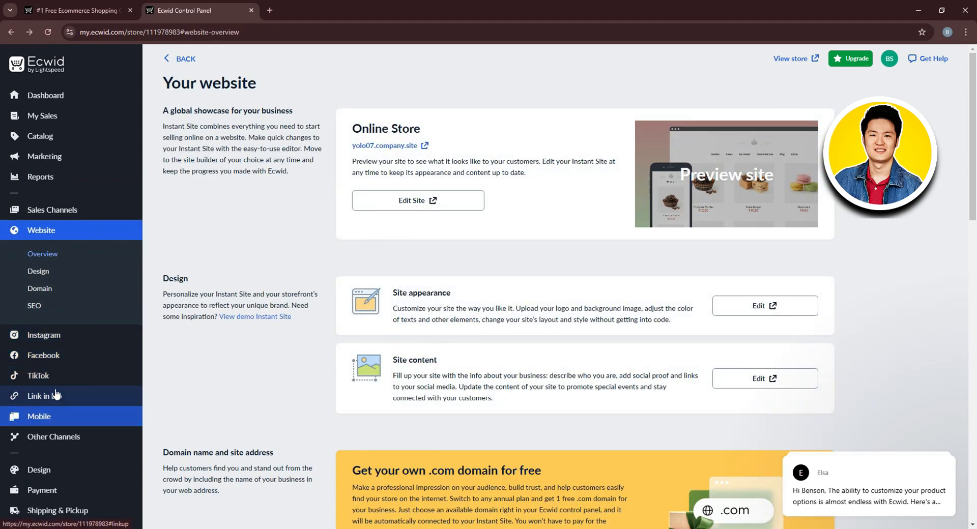
scroll(60, 393, down, 3)
In Design, try Portrait 3:4, then set the image and video aspect ratio to Square 1:1.
click(75, 338)
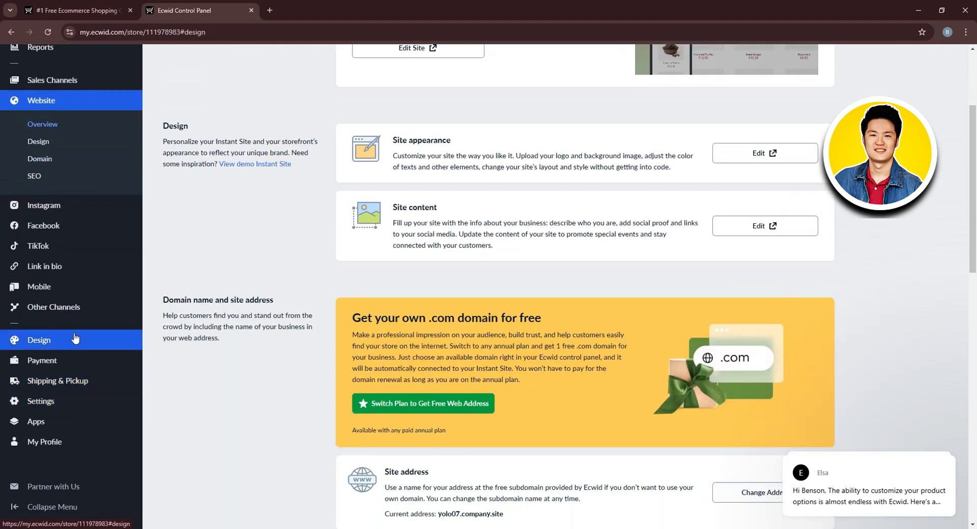
scroll(182, 299, down, 1)
scroll(189, 288, up, 1)
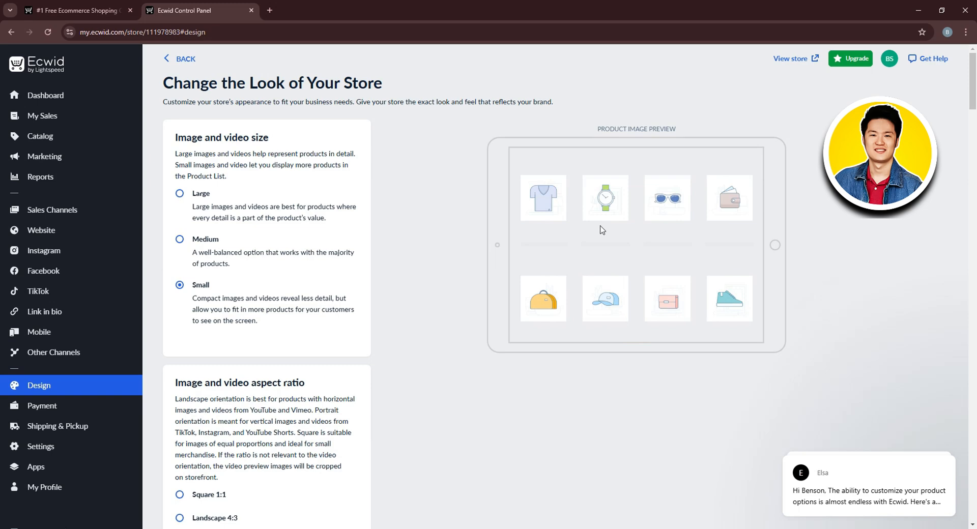
scroll(600, 228, down, 3)
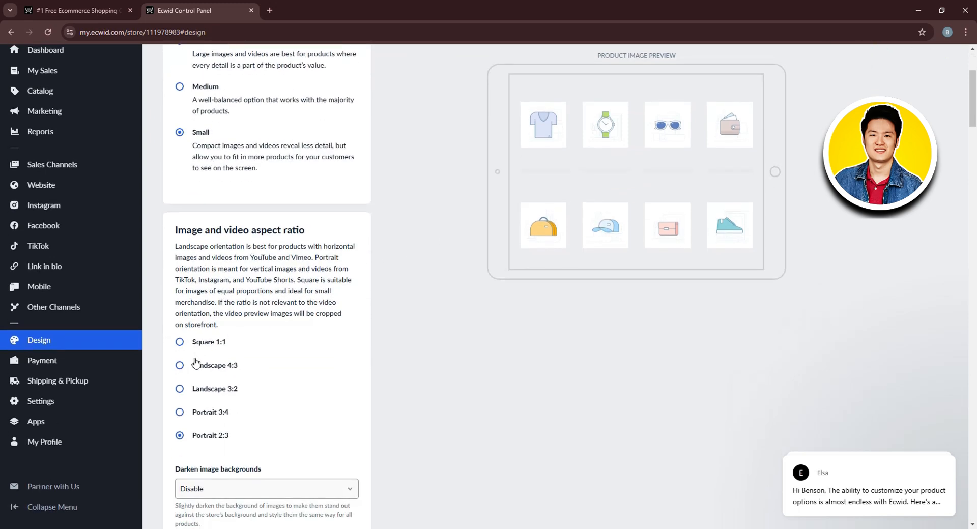
click(202, 421)
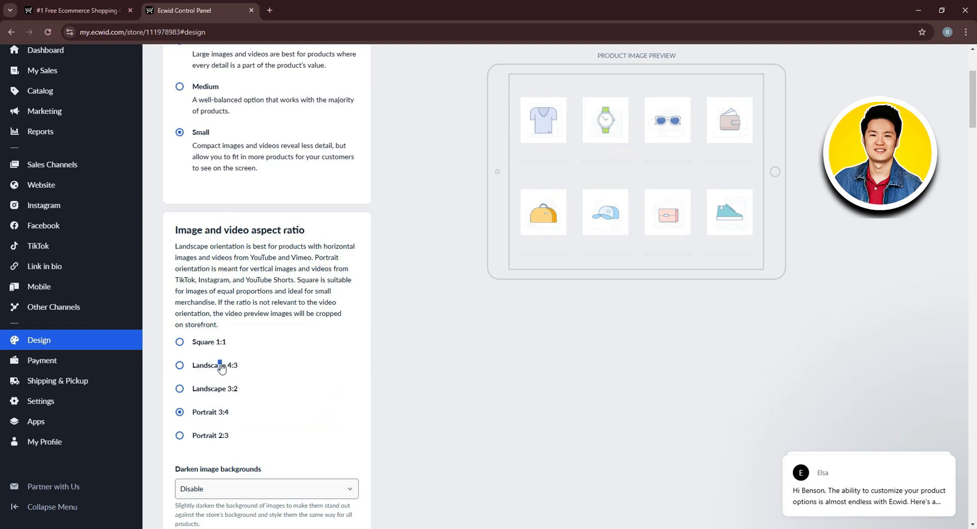
click(179, 370)
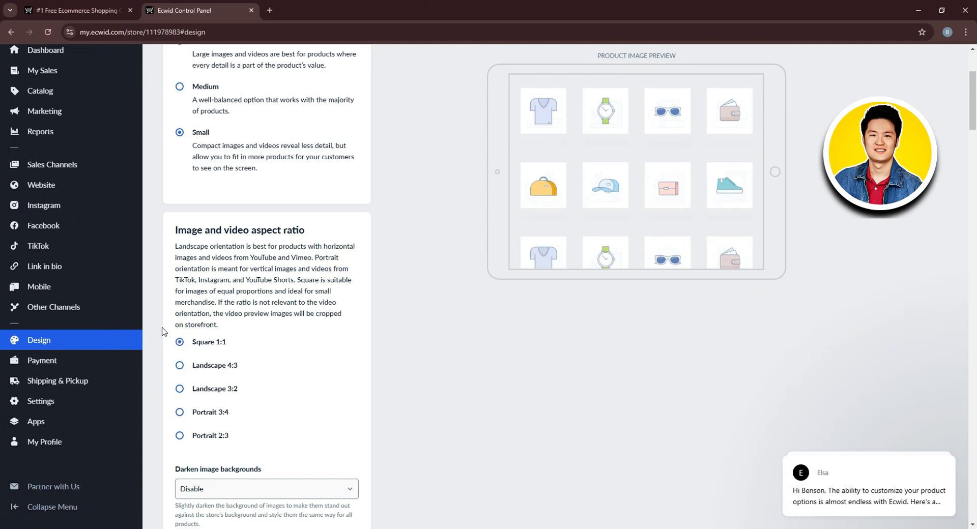
Check the Pay by cash actions and a new manual payment method form, leaving it unsaved.
click(76, 361)
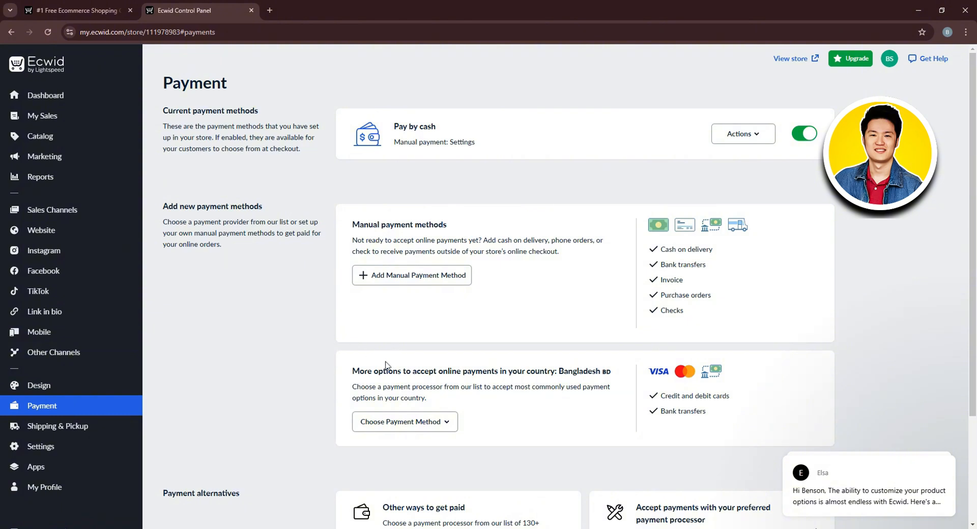
click(744, 138)
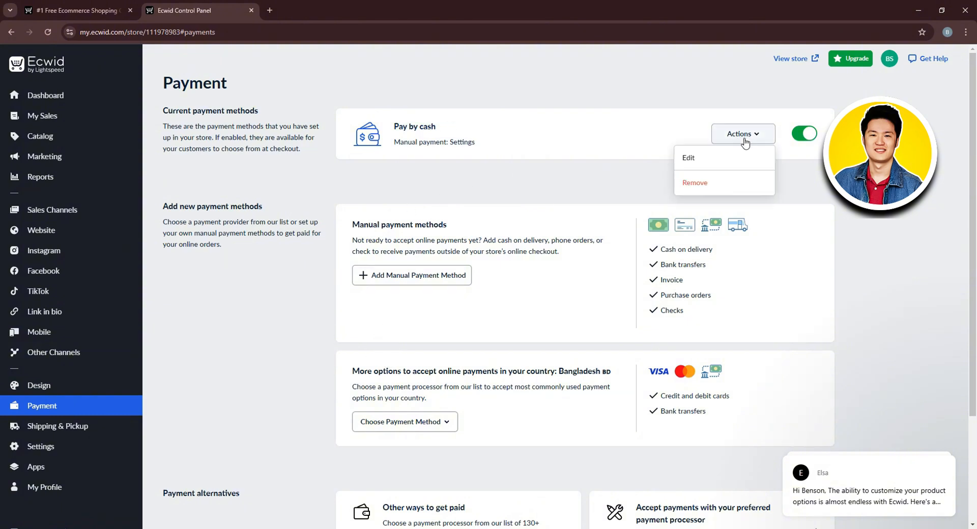
click(743, 135)
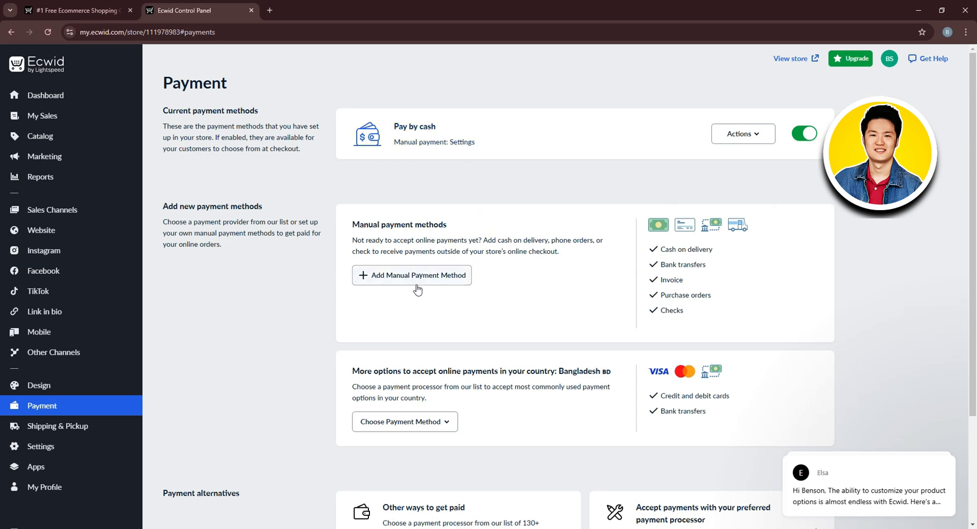
click(464, 276)
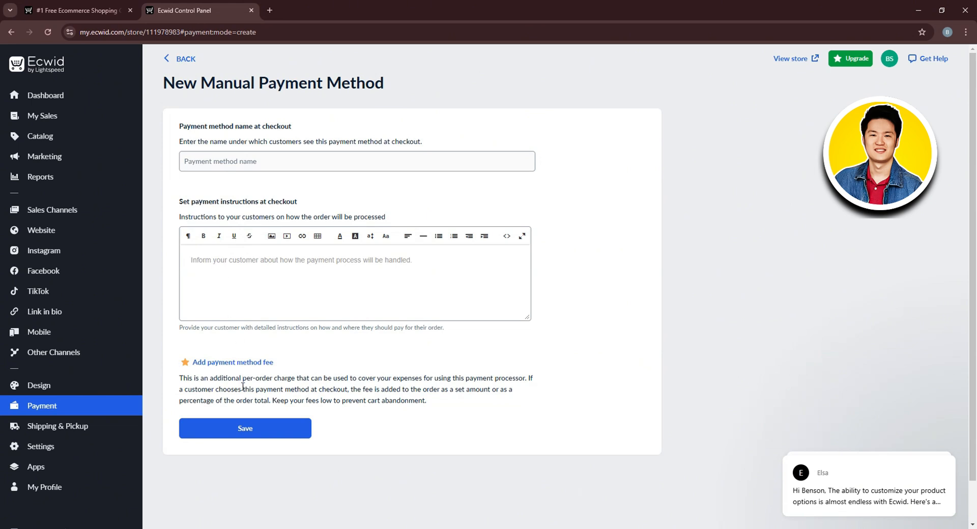
click(191, 68)
Look through the online payment processors offered for Bangladesh without choosing one.
scroll(502, 279, down, 2)
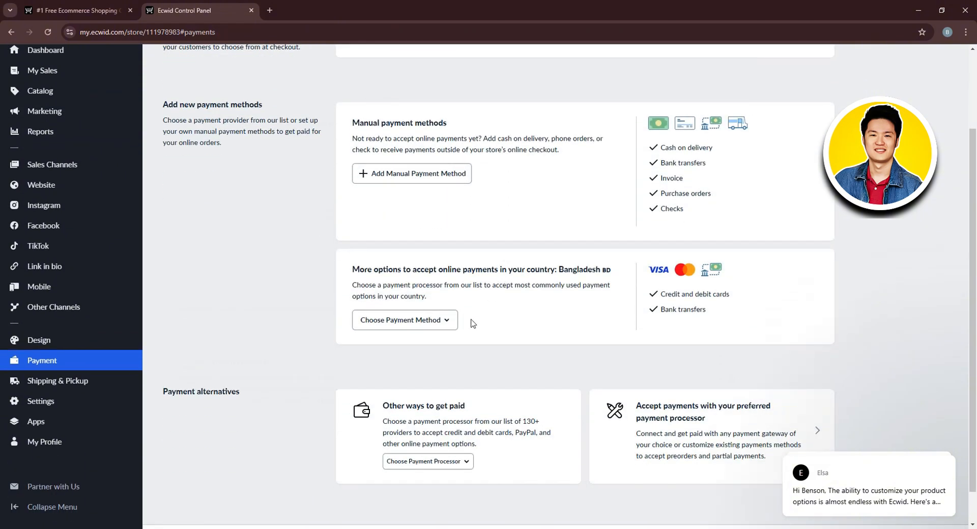
click(441, 320)
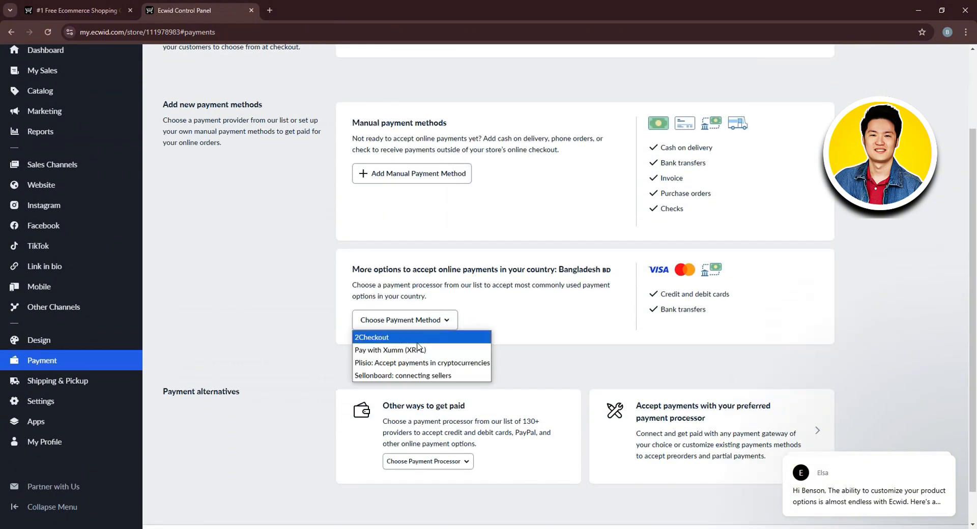
click(586, 300)
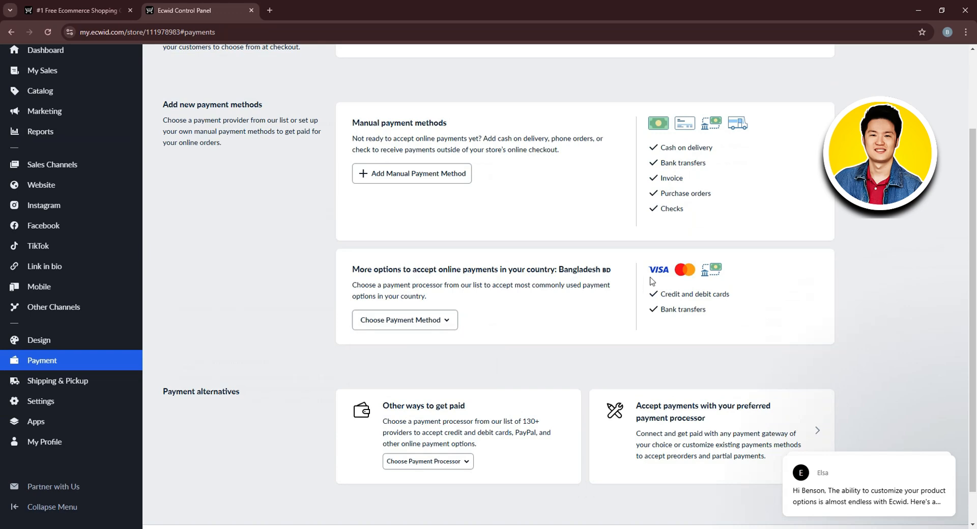
scroll(727, 281, down, 1)
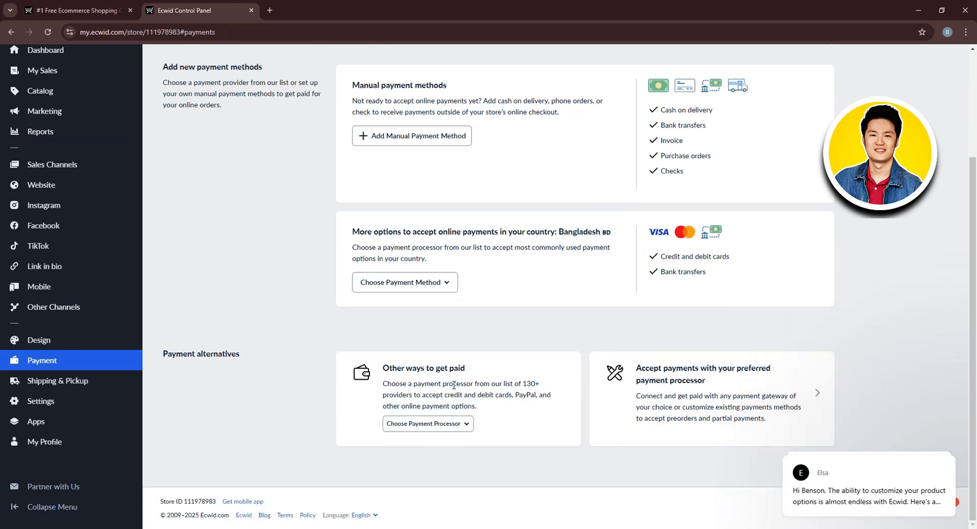
Try the new Shipping and Local Delivery method forms, returning without adding either.
click(87, 381)
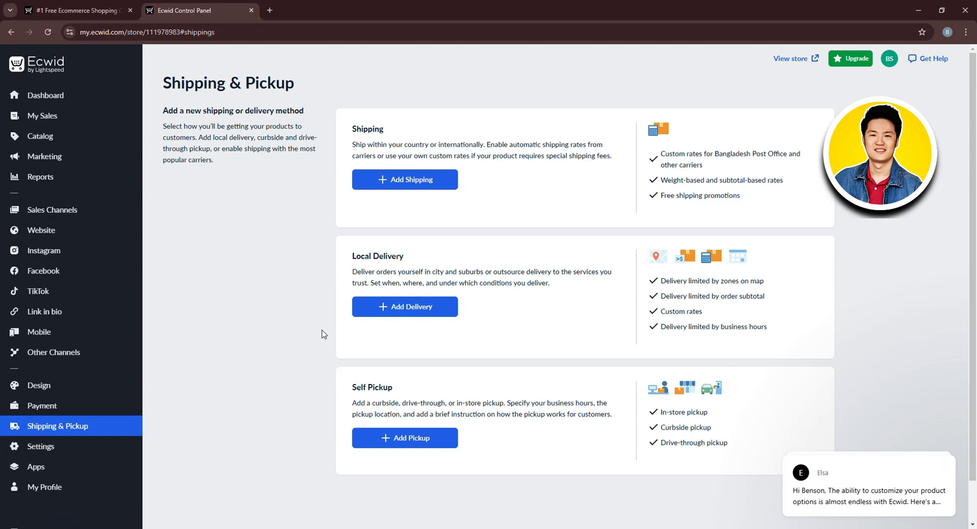
click(431, 182)
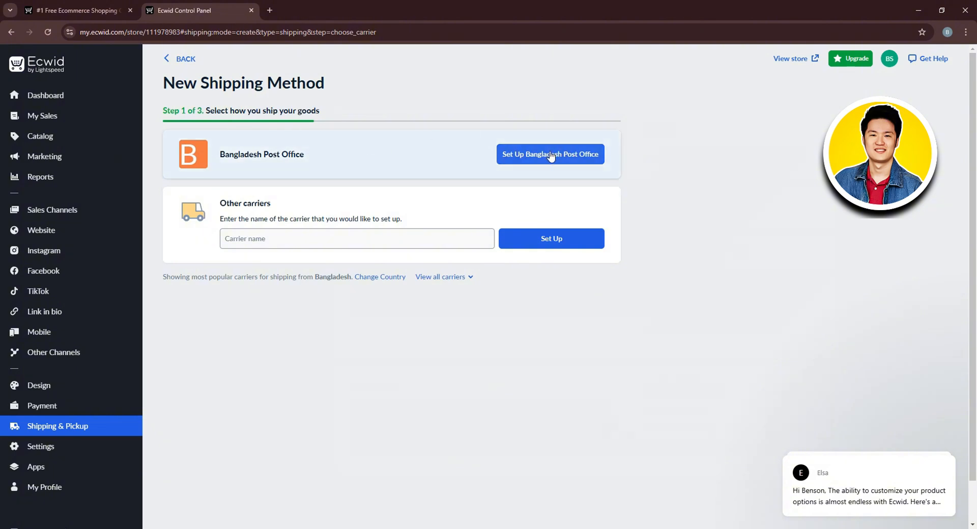
click(446, 243)
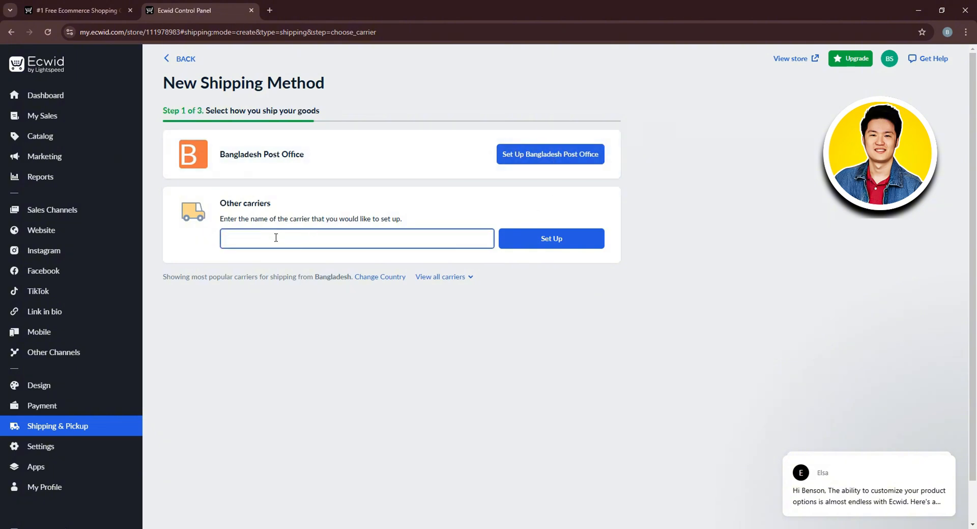
click(179, 59)
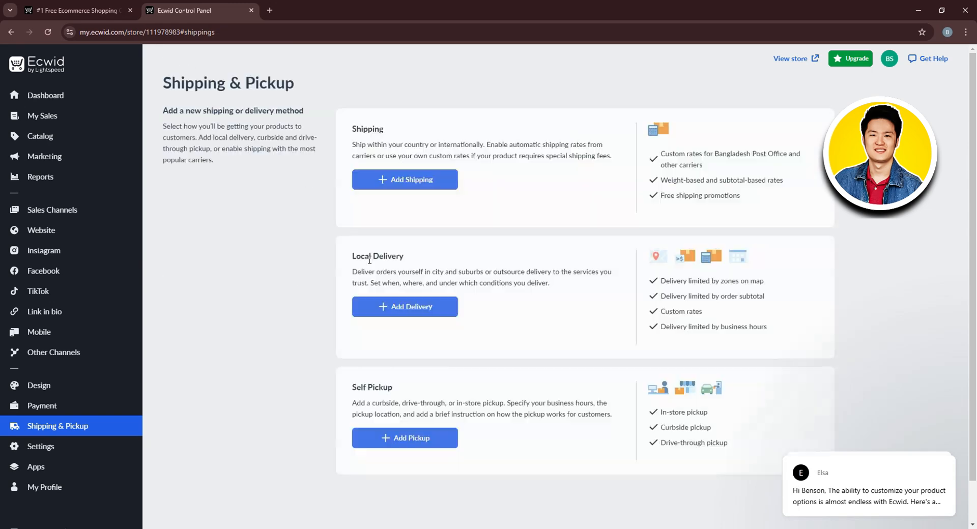
scroll(387, 318, down, 1)
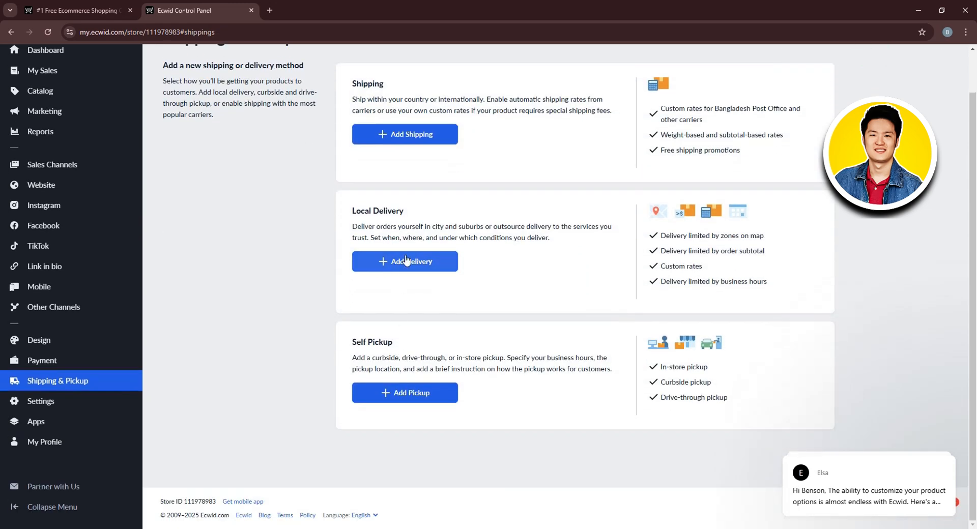
click(387, 270)
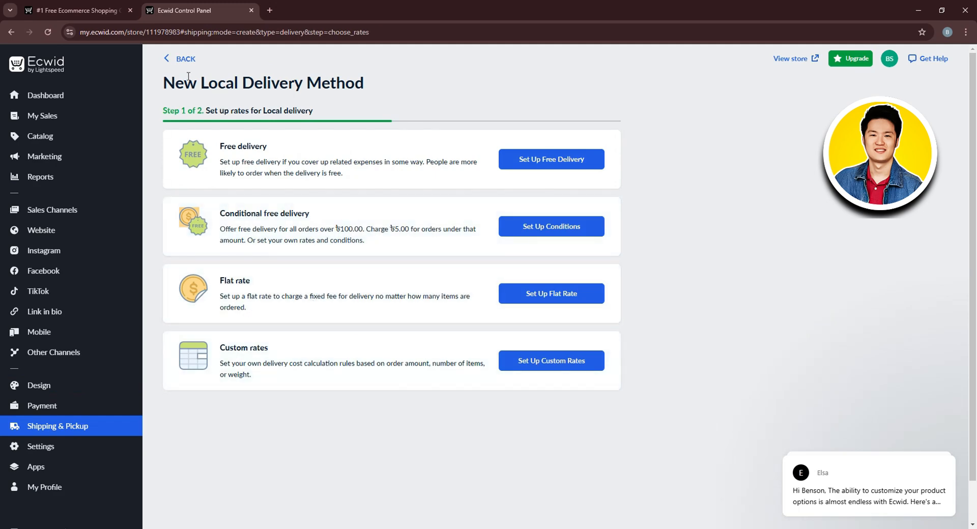
click(187, 59)
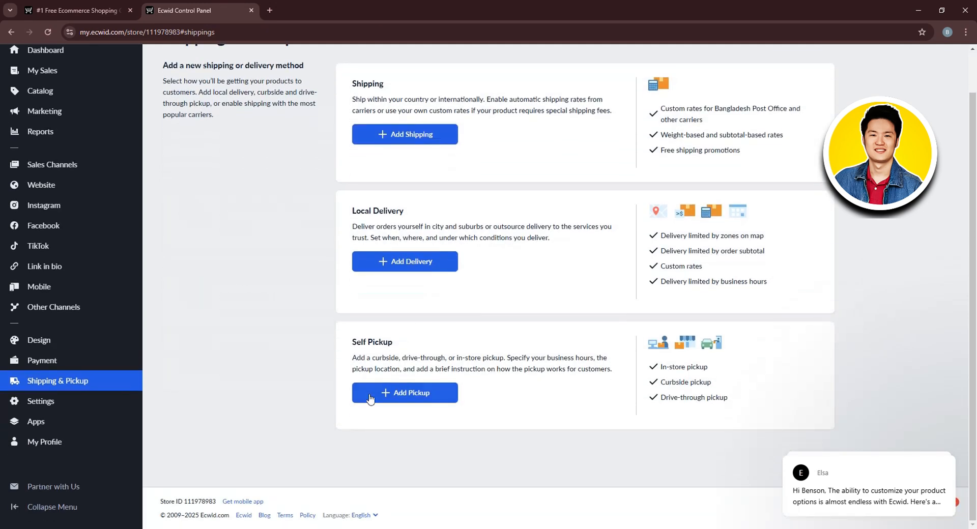
Set up a Self Pickup option with a pickup charge, then discard it unsaved.
click(400, 395)
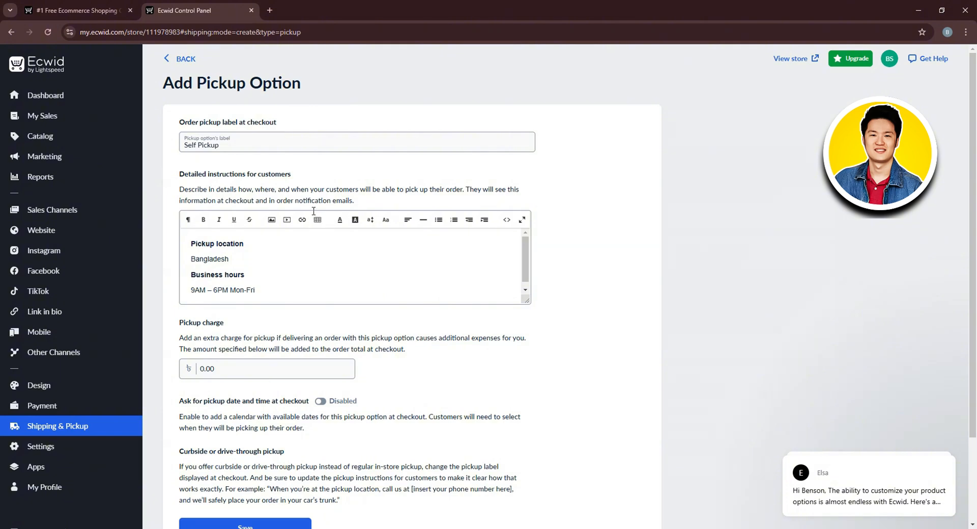
scroll(314, 212, down, 1)
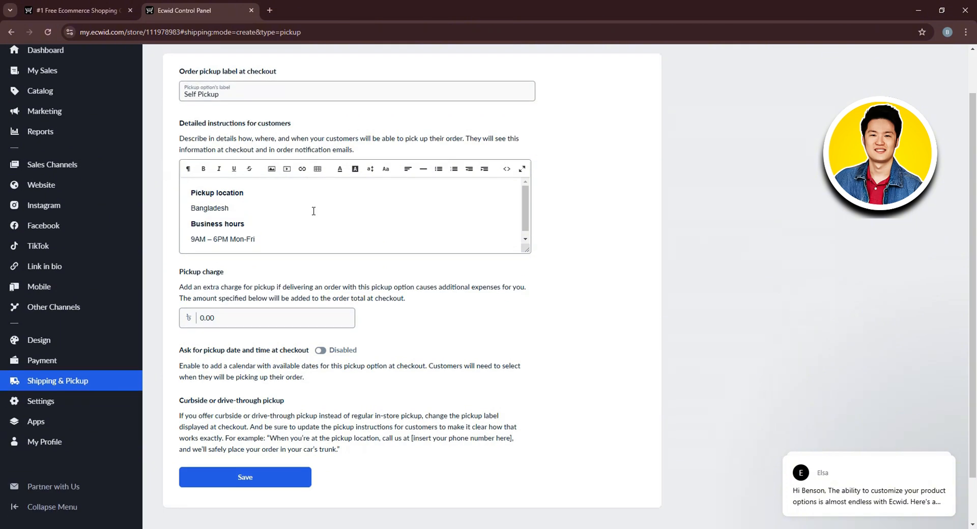
click(235, 326)
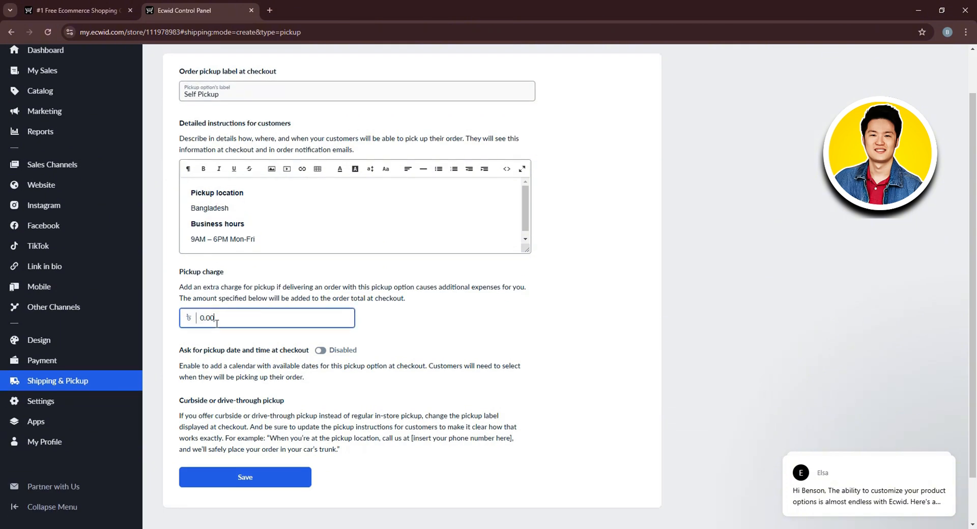
scroll(218, 324, down, 1)
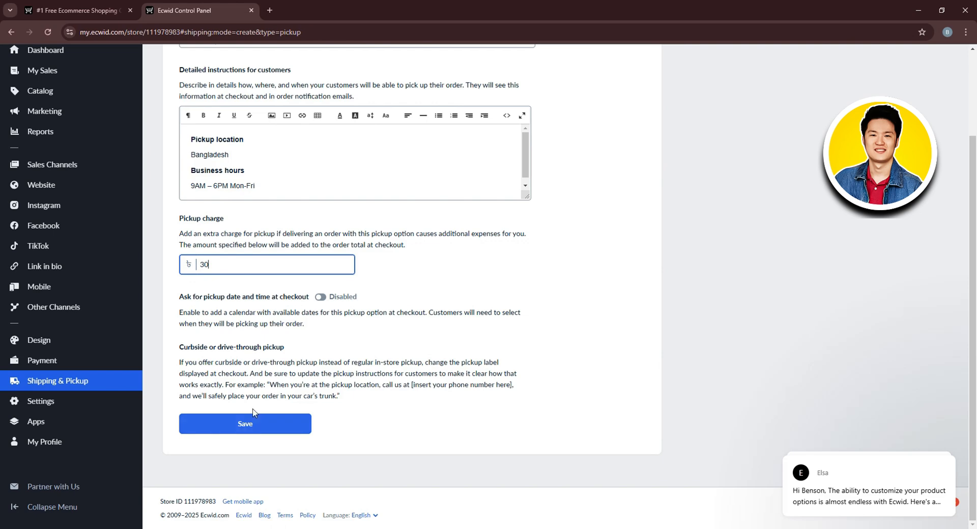
scroll(254, 415, up, 2)
click(186, 60)
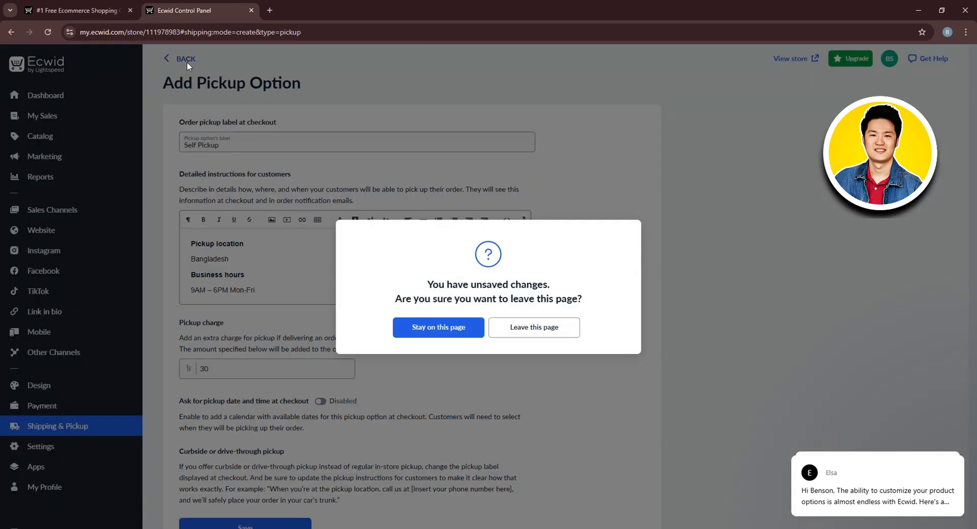
click(535, 327)
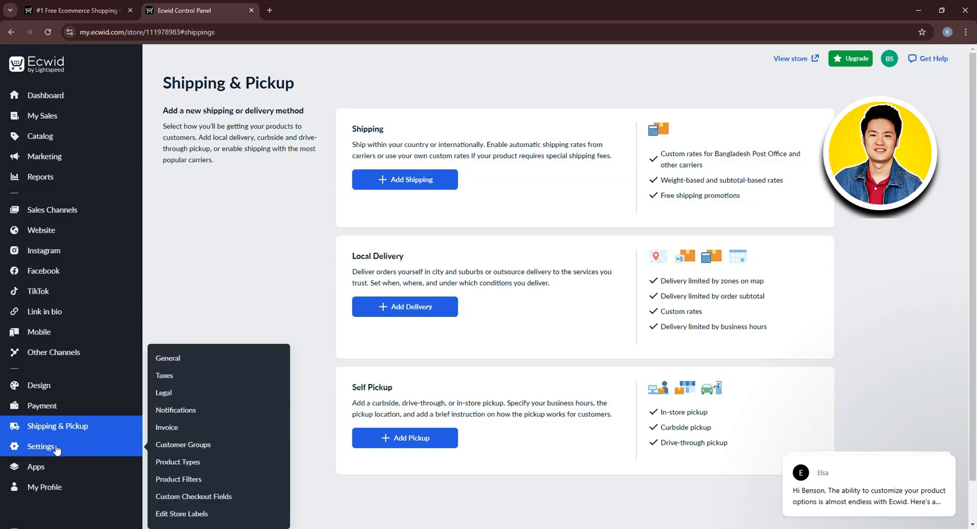
In general settings, check the company address country, keeping Bangladesh.
click(95, 446)
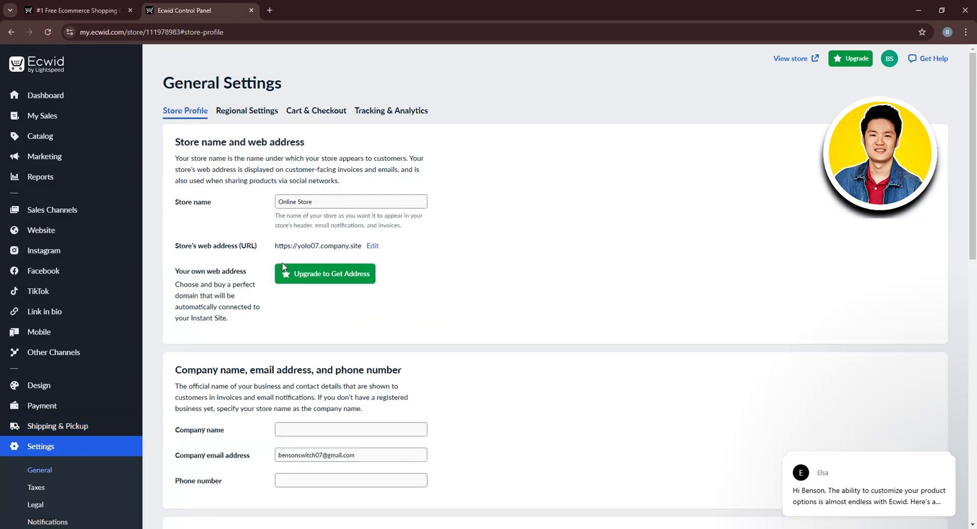
scroll(290, 272, down, 4)
scroll(295, 272, down, 3)
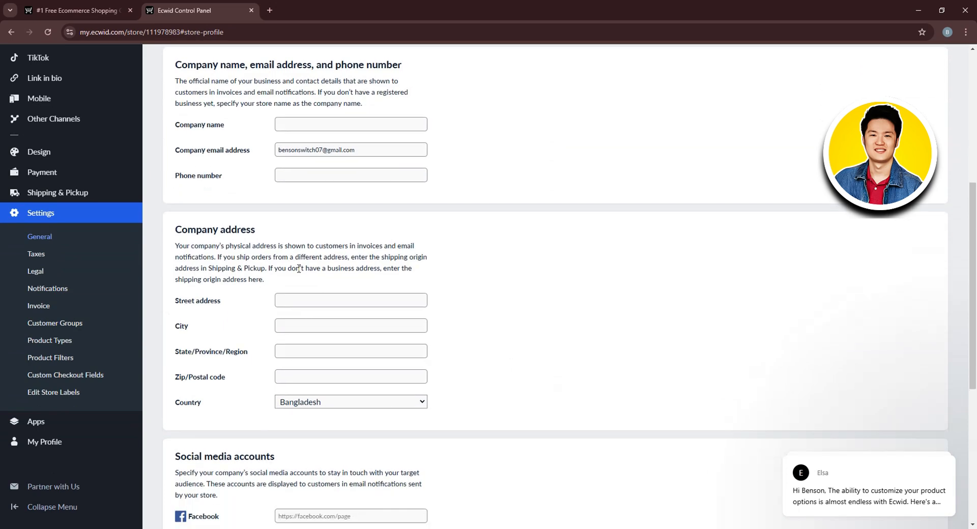
click(371, 352)
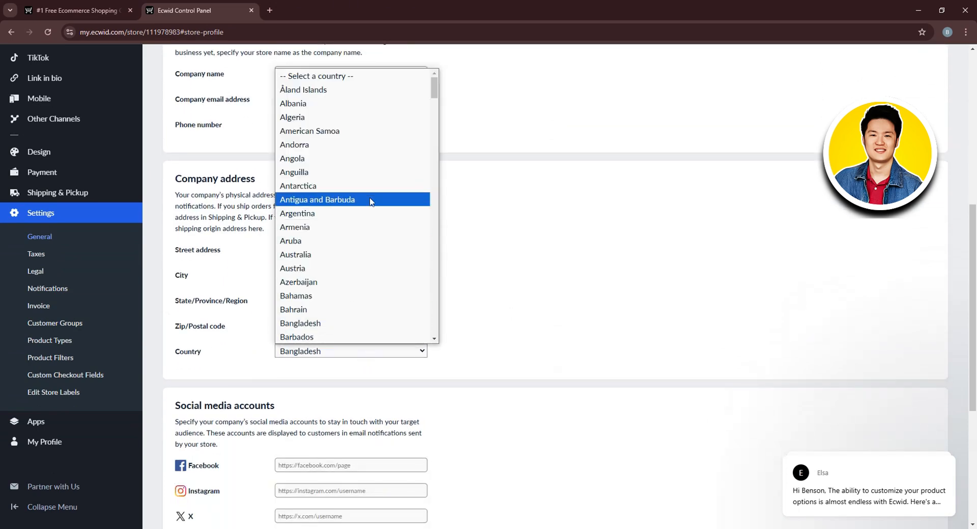
click(572, 275)
scroll(564, 285, down, 3)
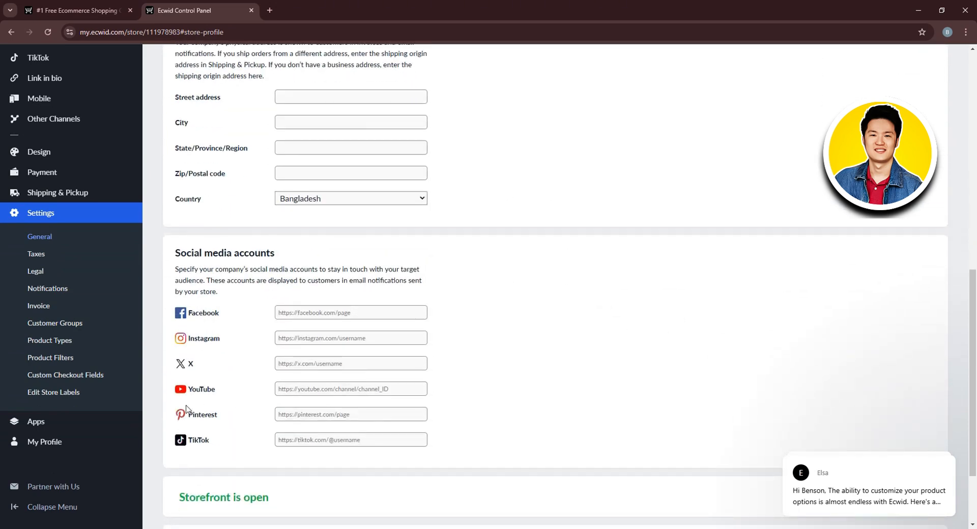
click(306, 414)
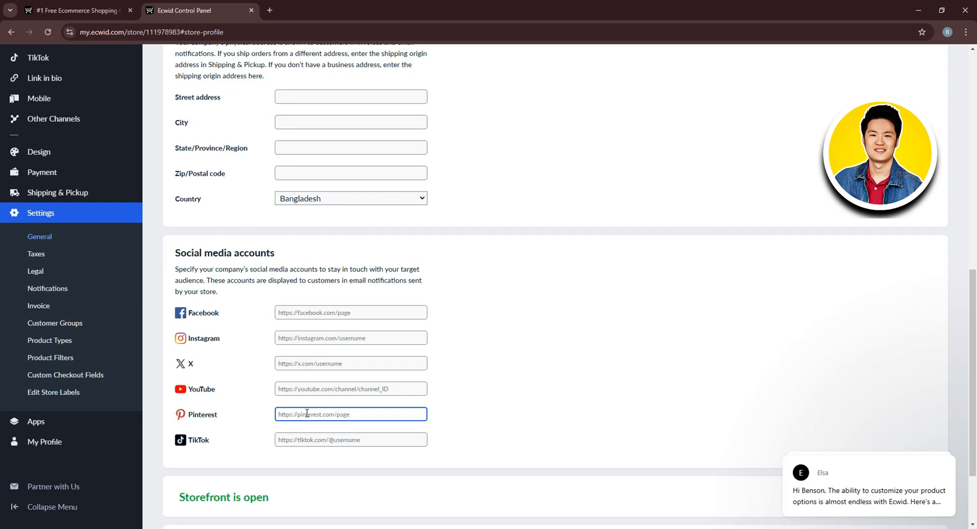
text(https://pinterest/username)
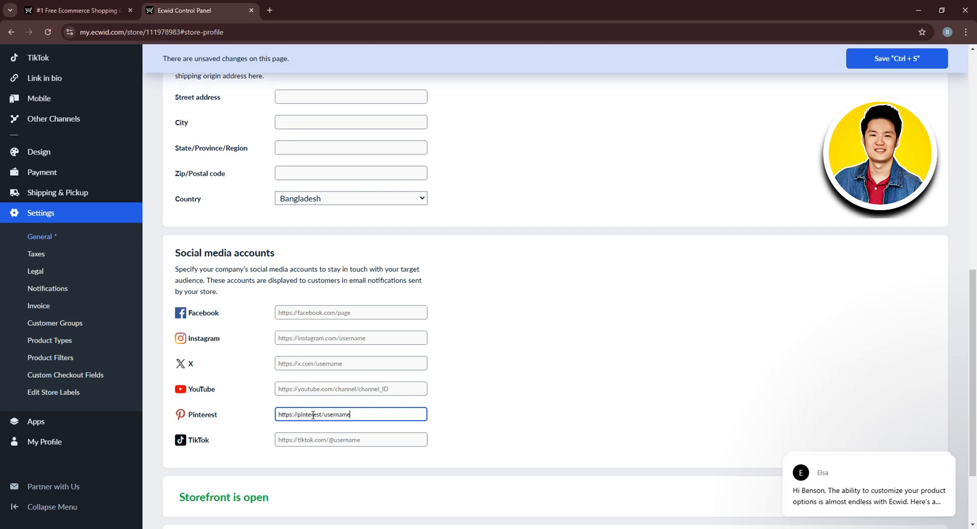
scroll(364, 405, down, 2)
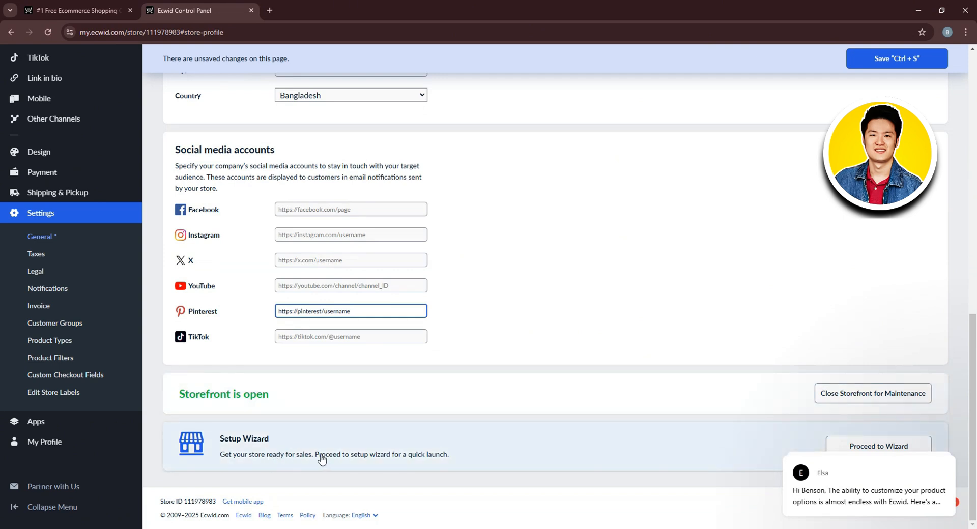
click(934, 381)
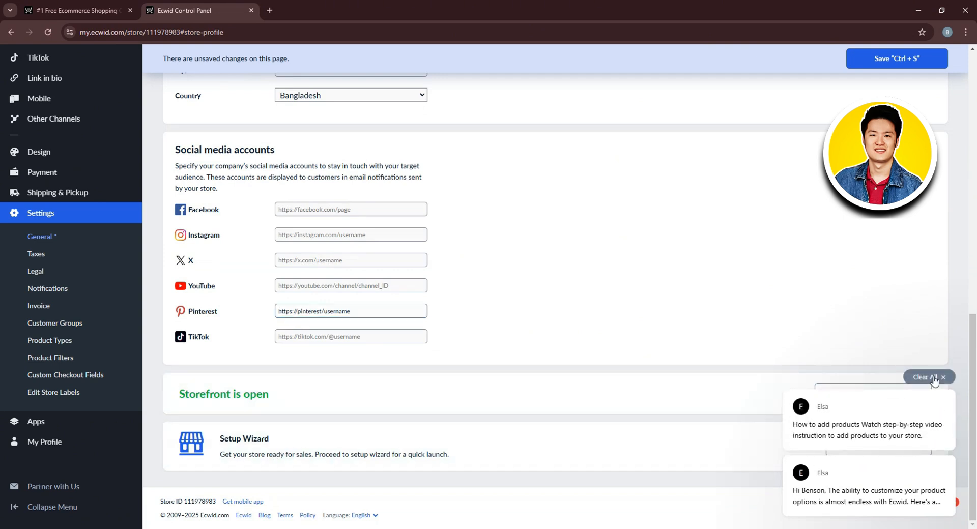
click(866, 446)
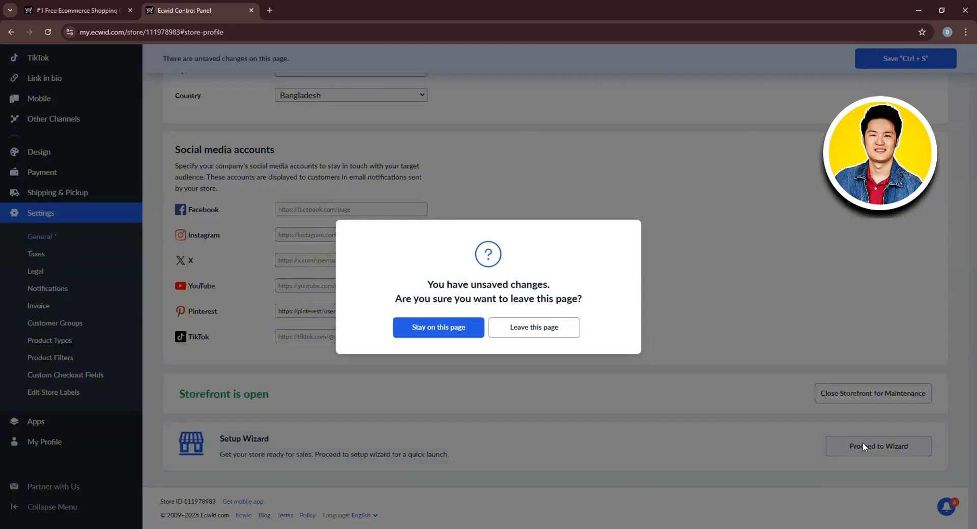
click(501, 329)
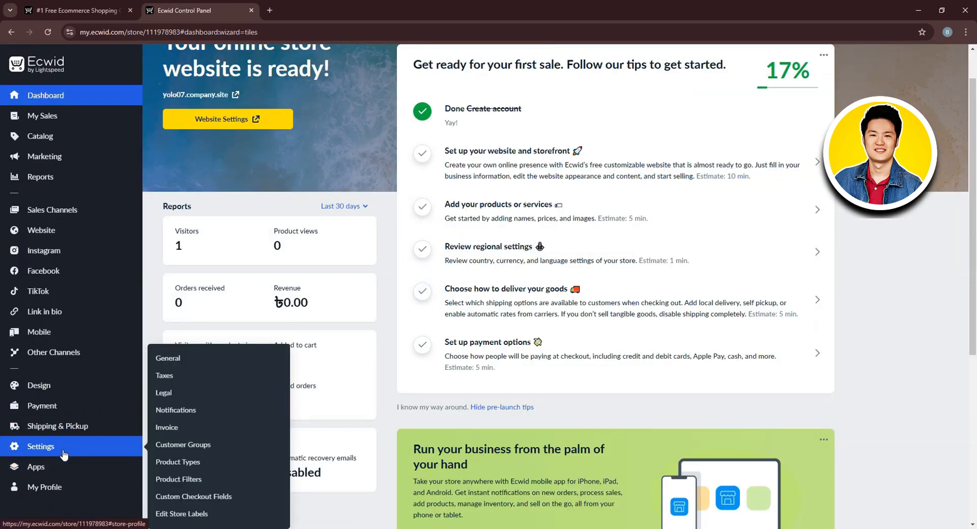
Open the Regional Settings section of the general store settings.
click(132, 446)
scroll(440, 283, down, 12)
scroll(286, 313, up, 12)
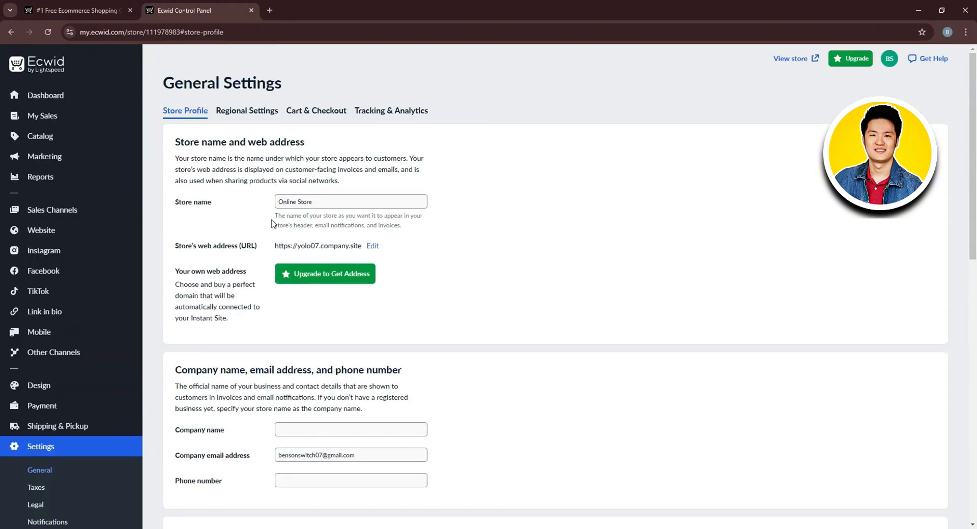
click(257, 111)
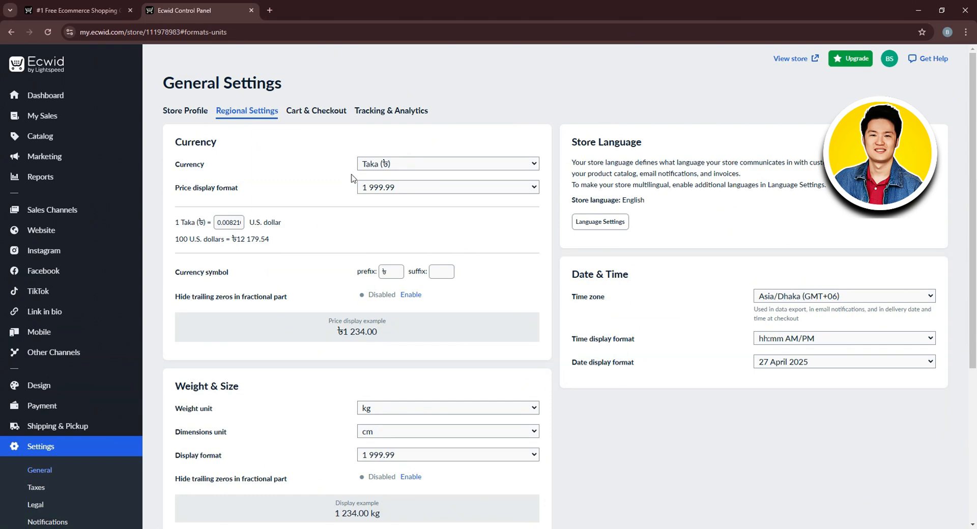
Review the currency (Taka), price format and currency prefix/suffix without changing them.
click(463, 167)
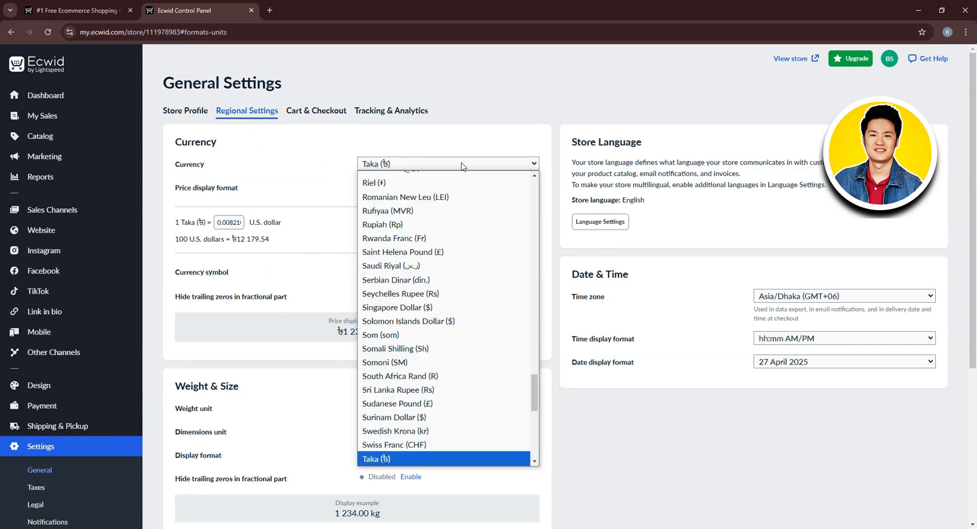
scroll(463, 331, up, 1)
scroll(462, 255, down, 5)
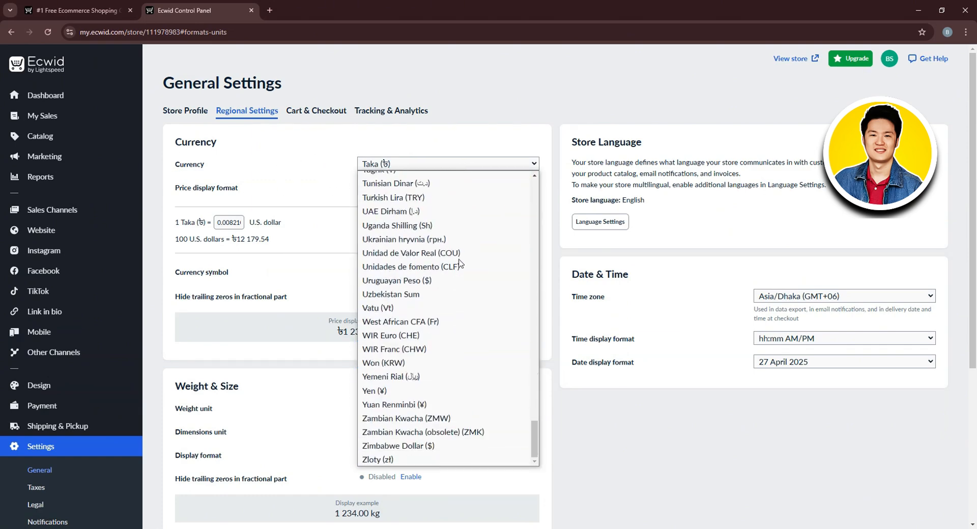
click(302, 188)
click(439, 191)
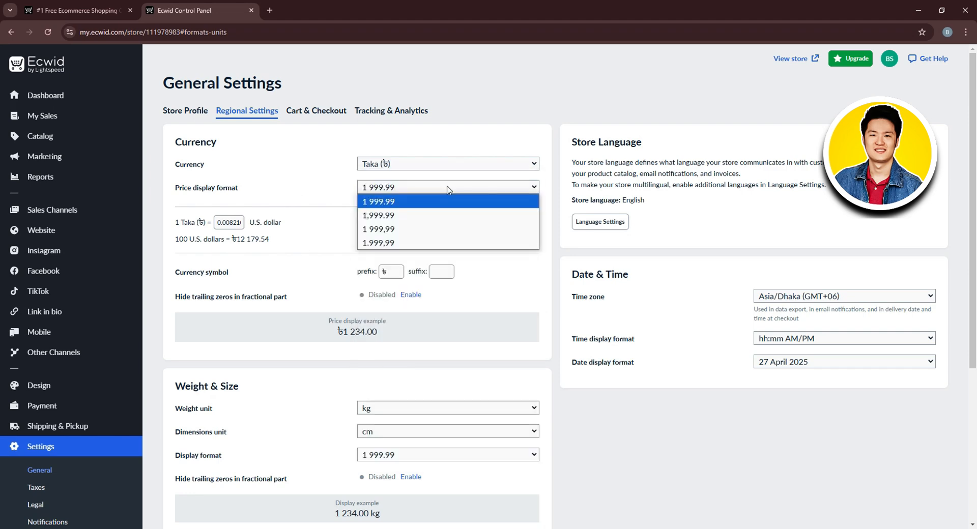
click(312, 152)
scroll(297, 244, down, 2)
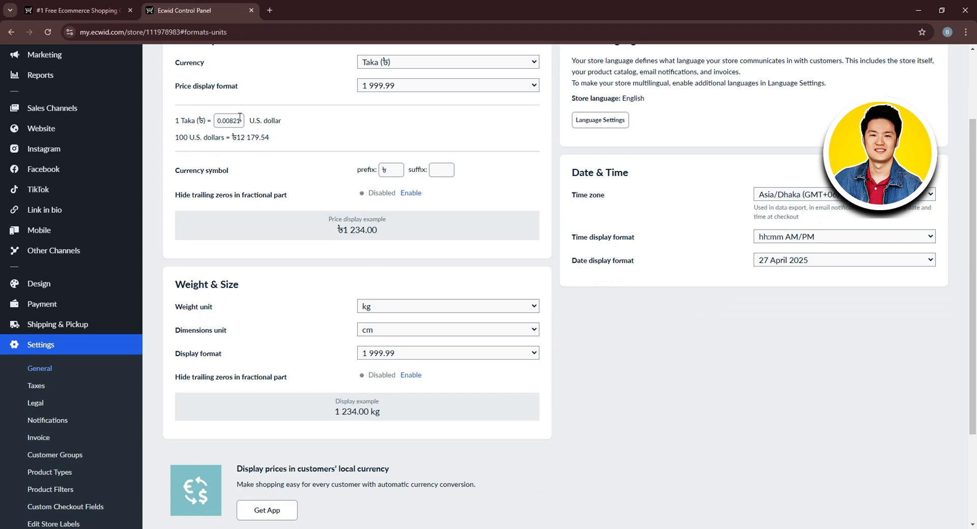
click(396, 171)
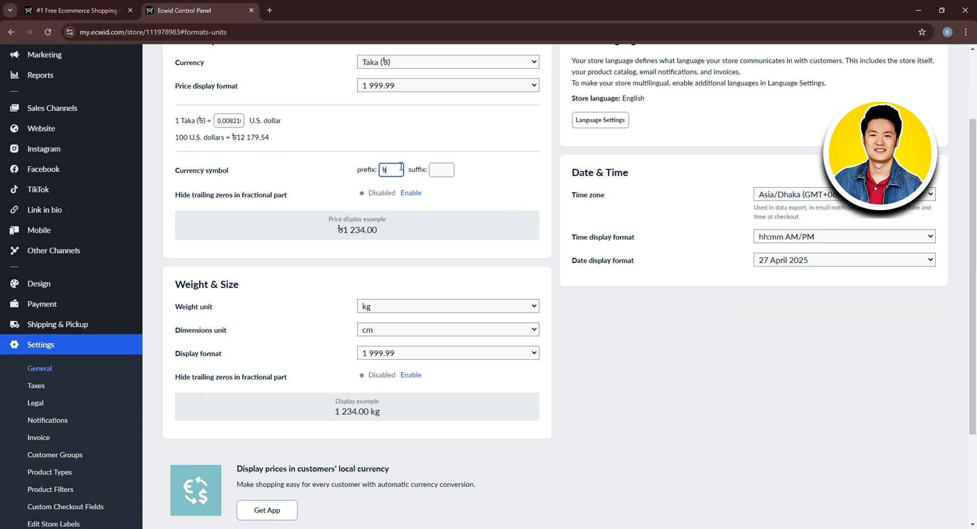
click(444, 166)
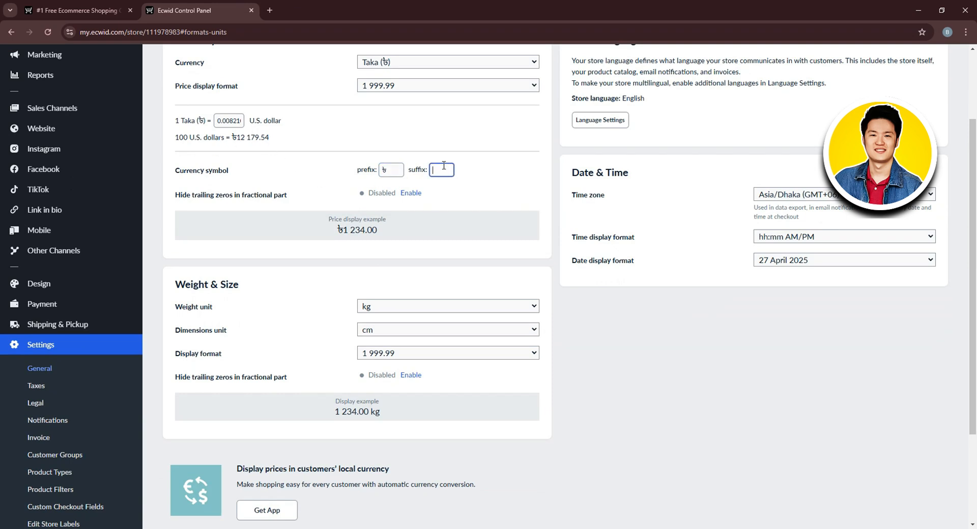
click(464, 193)
Check the weight (kg), dimensions (cm) and number format options, leaving them unchanged.
scroll(414, 223, down, 1)
click(392, 256)
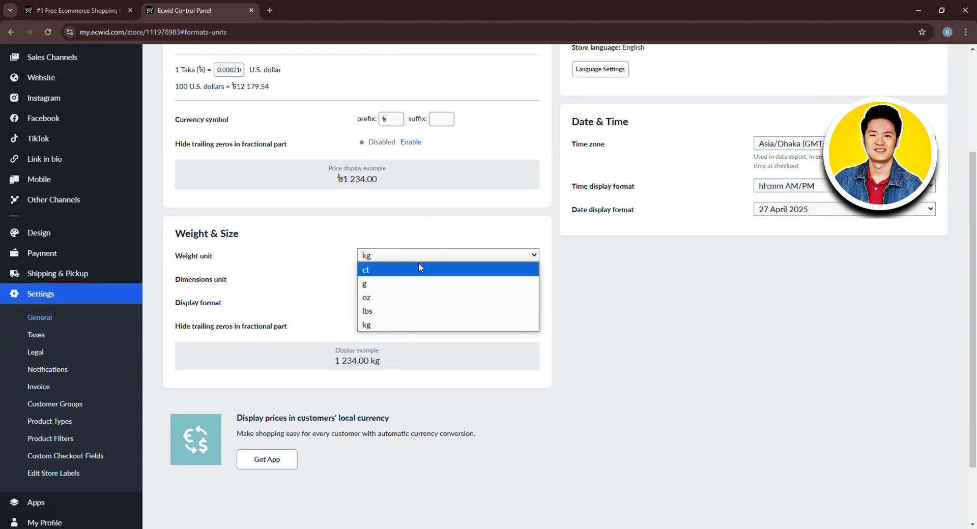
click(321, 276)
click(396, 279)
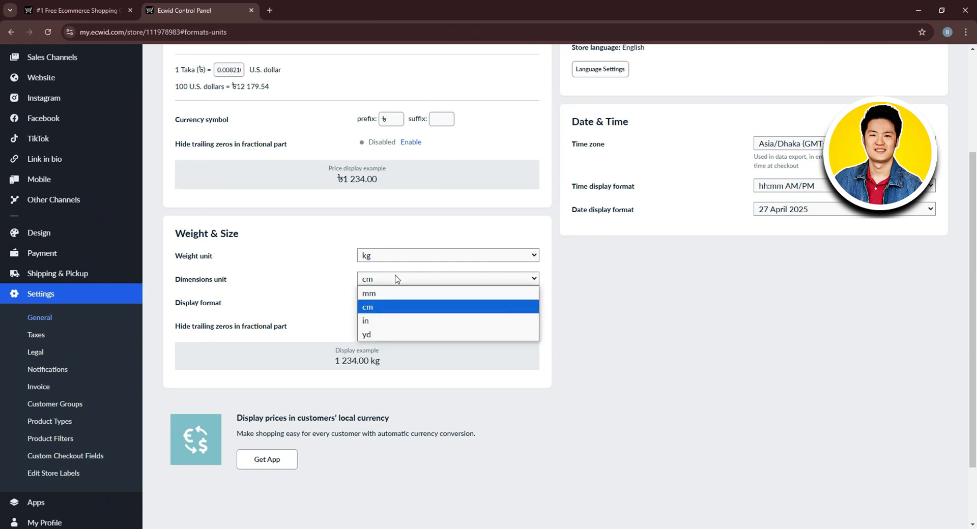
click(330, 277)
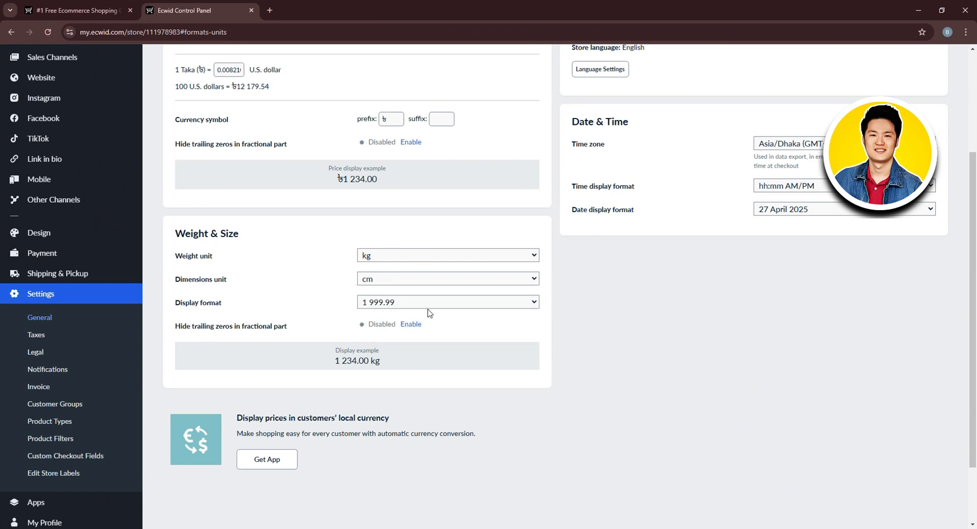
click(439, 305)
click(344, 286)
Check the Asia/Dhaka time zone and the time and date formats, keeping 27 April 2025.
scroll(448, 329, up, 3)
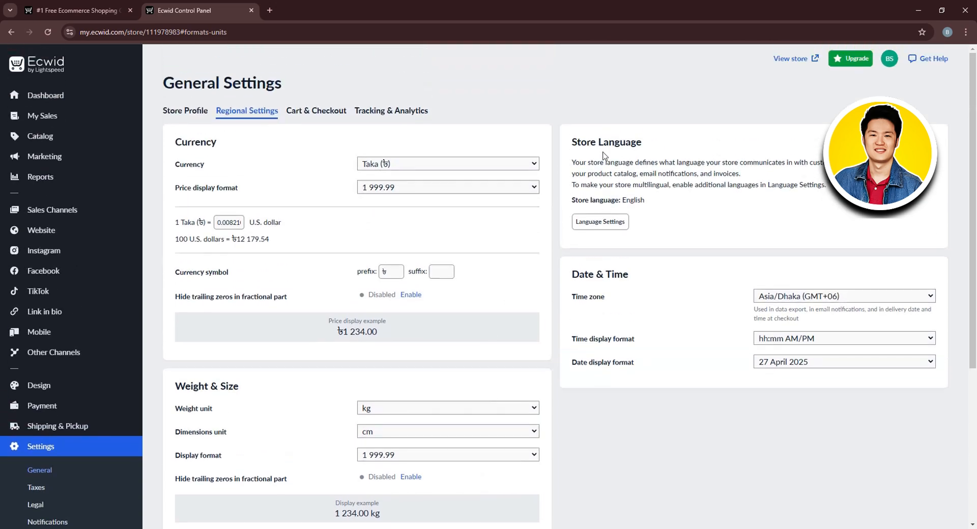
click(823, 299)
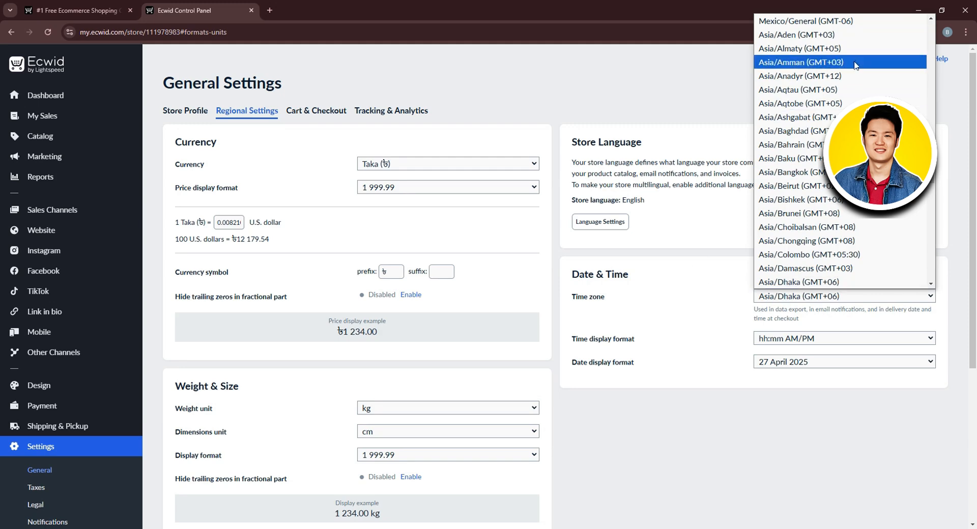
click(714, 326)
click(809, 343)
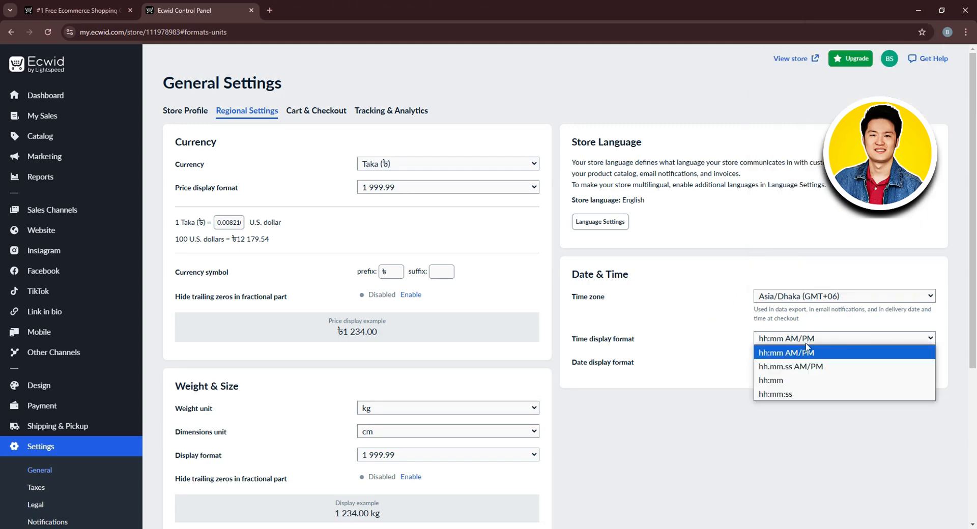
click(725, 344)
click(837, 364)
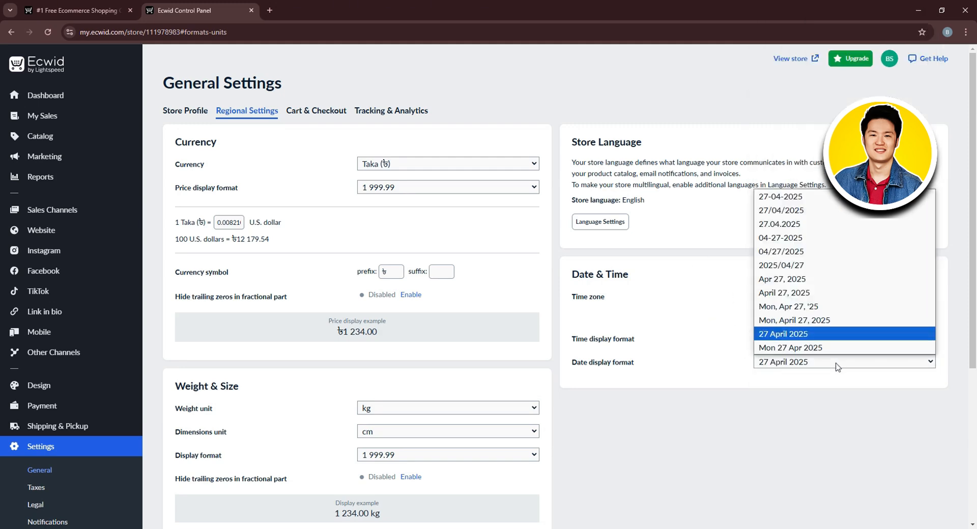
click(672, 347)
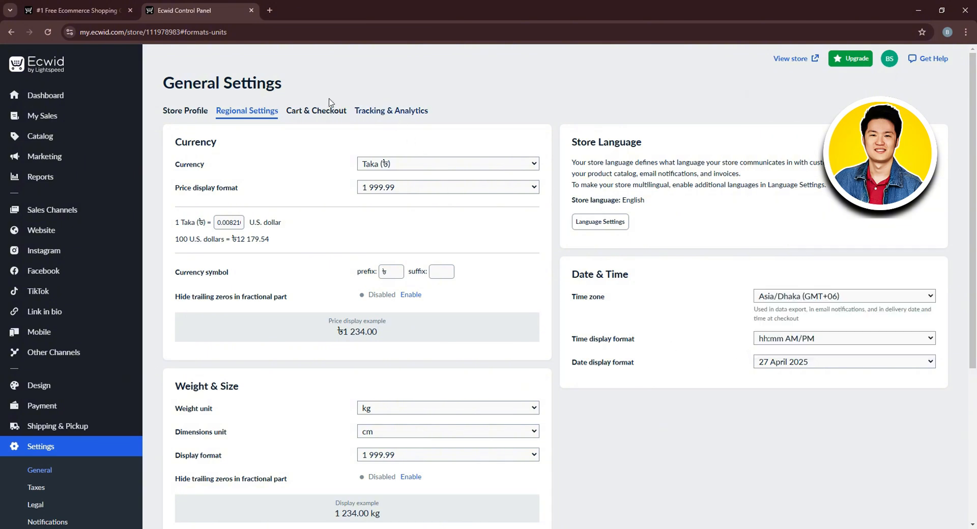
click(317, 111)
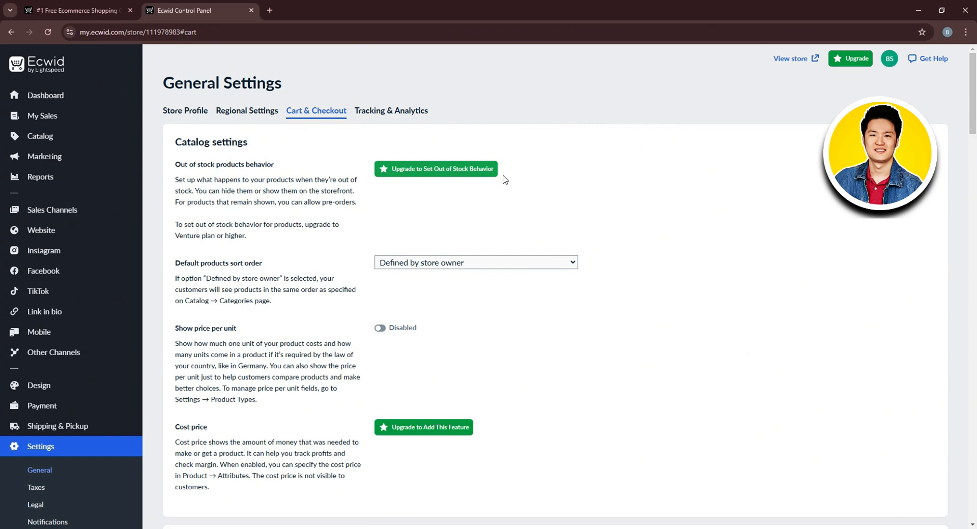
scroll(418, 172, down, 1)
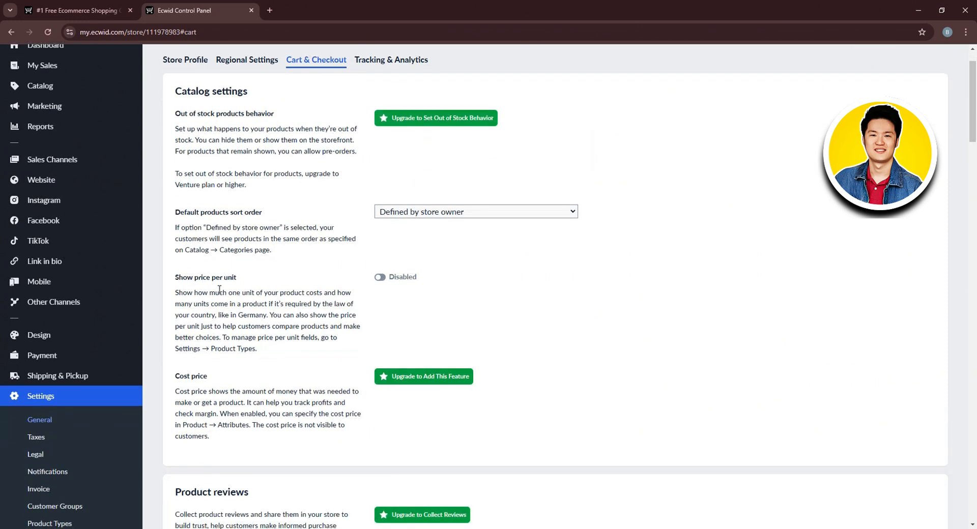
click(380, 278)
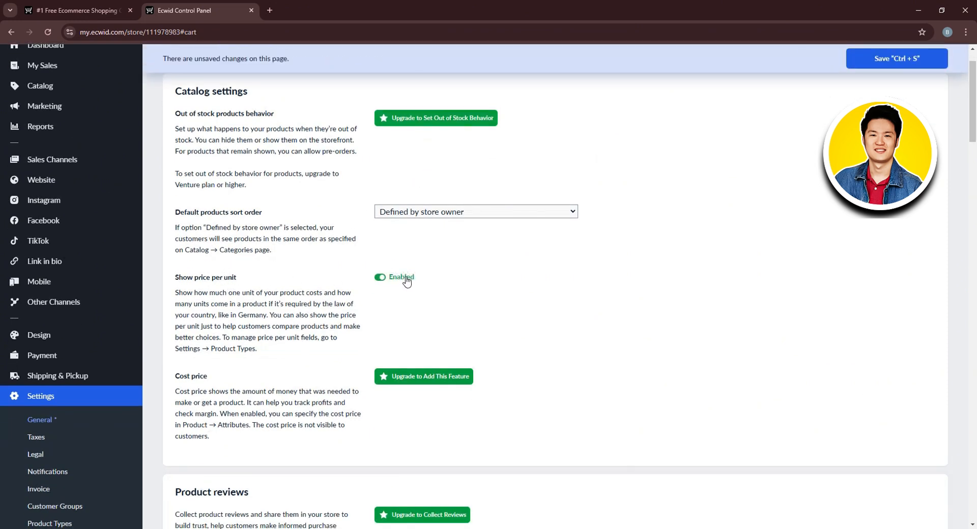
click(380, 279)
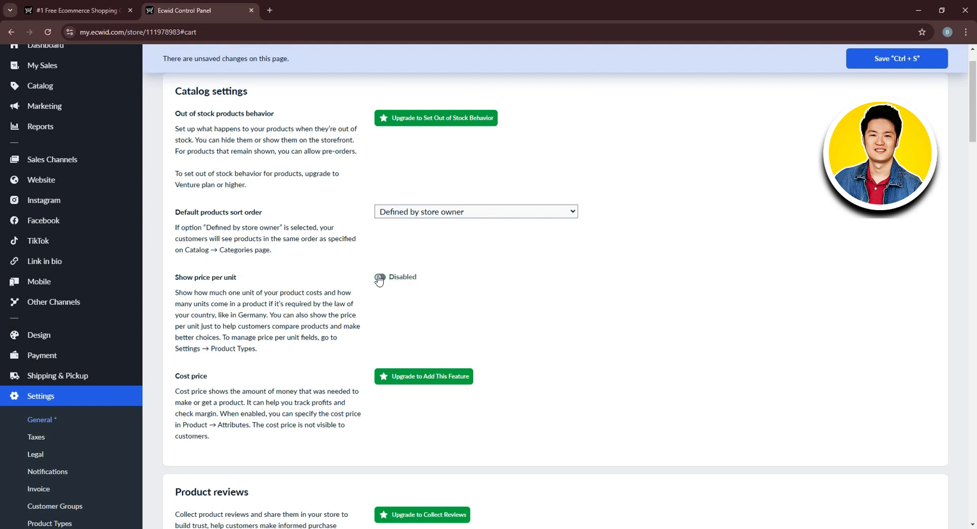
click(470, 212)
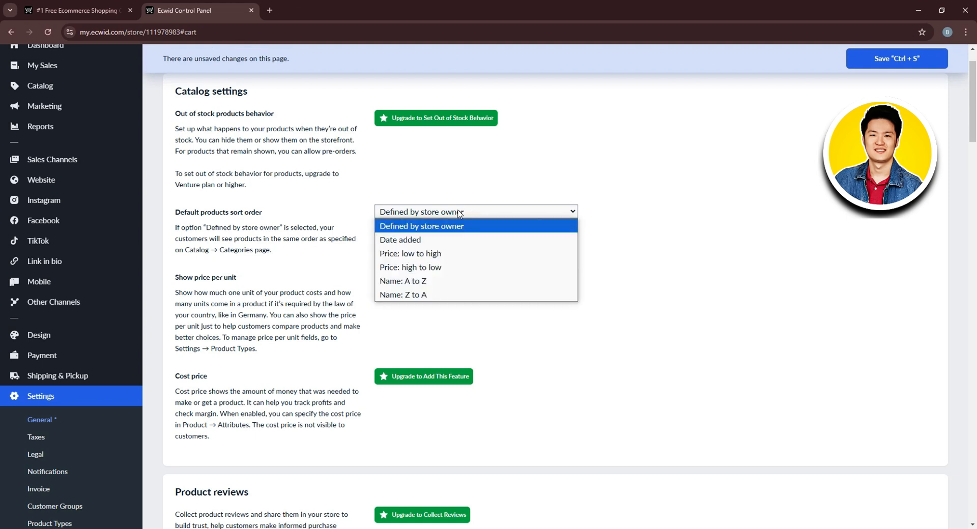
click(526, 193)
click(508, 212)
click(463, 253)
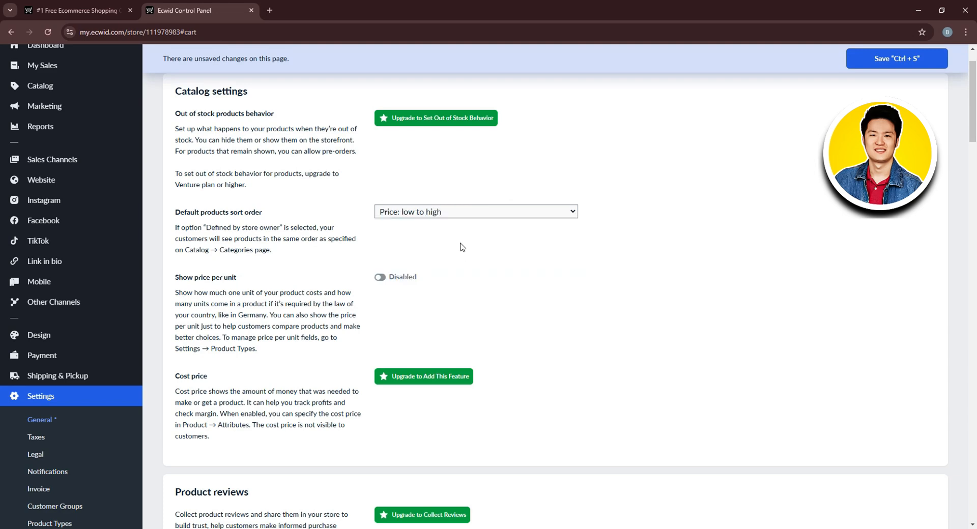
scroll(463, 248, down, 8)
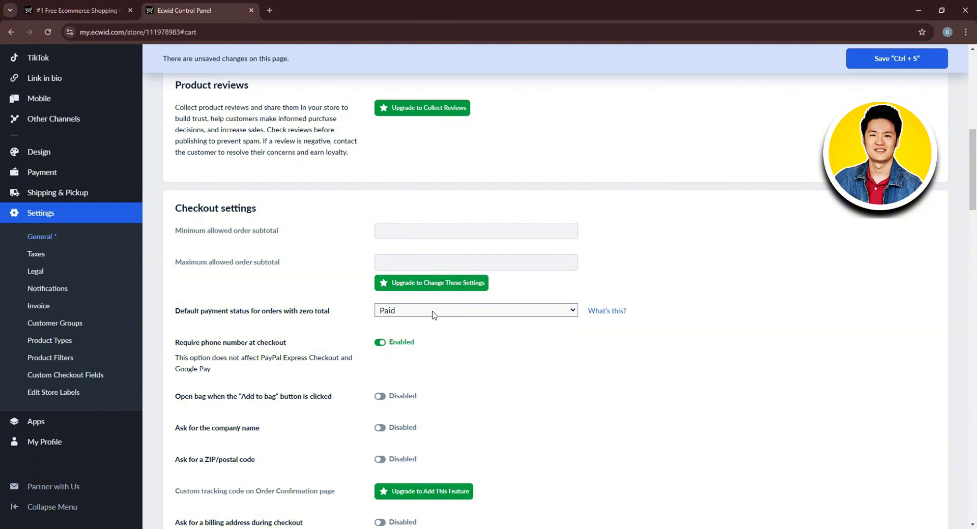
scroll(433, 313, down, 1)
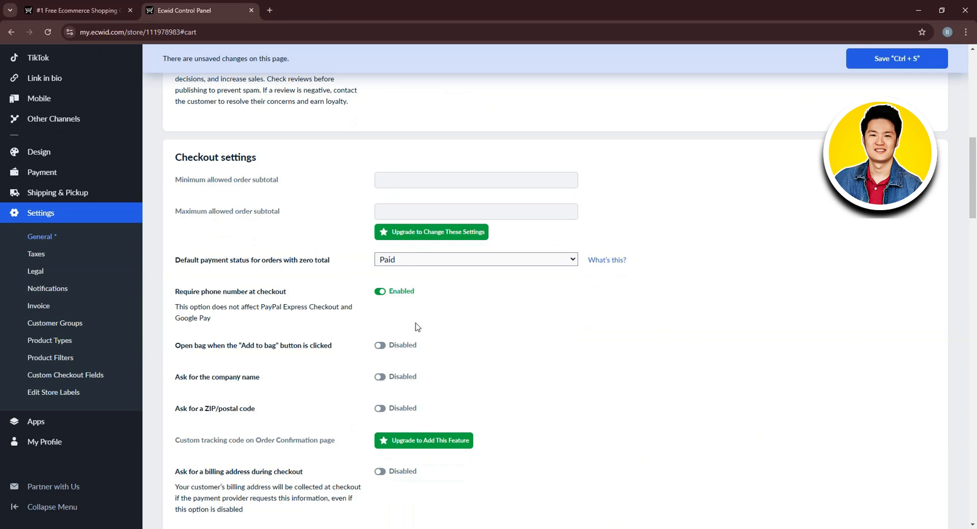
scroll(415, 356, down, 4)
scroll(413, 371, down, 6)
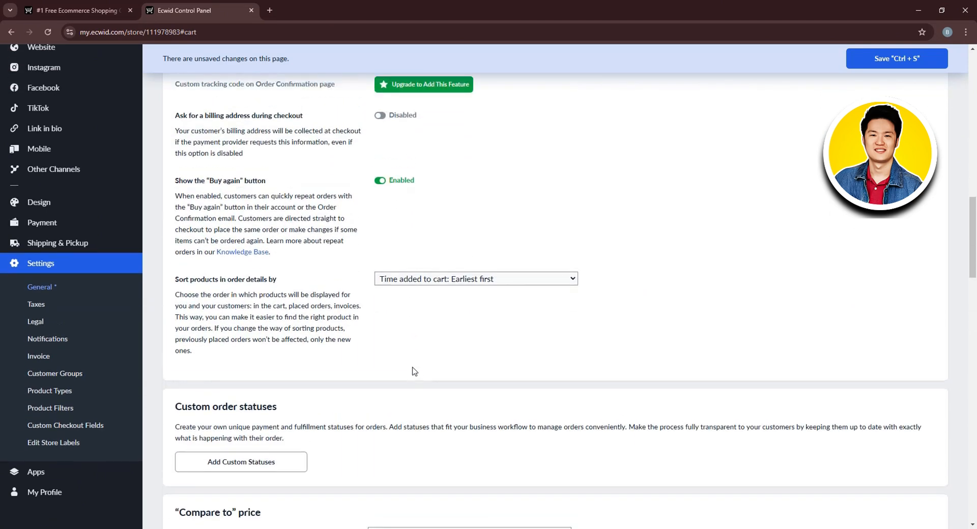
scroll(415, 368, down, 8)
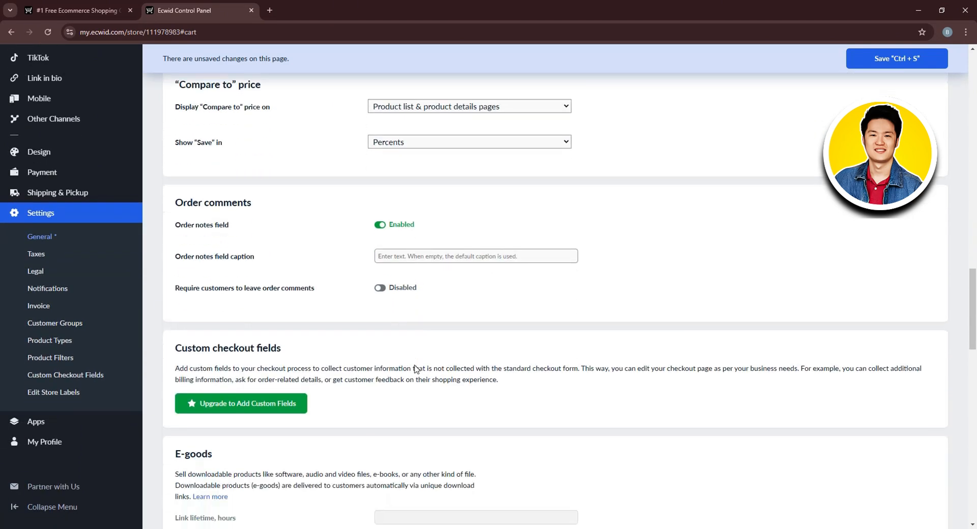
scroll(314, 316, down, 5)
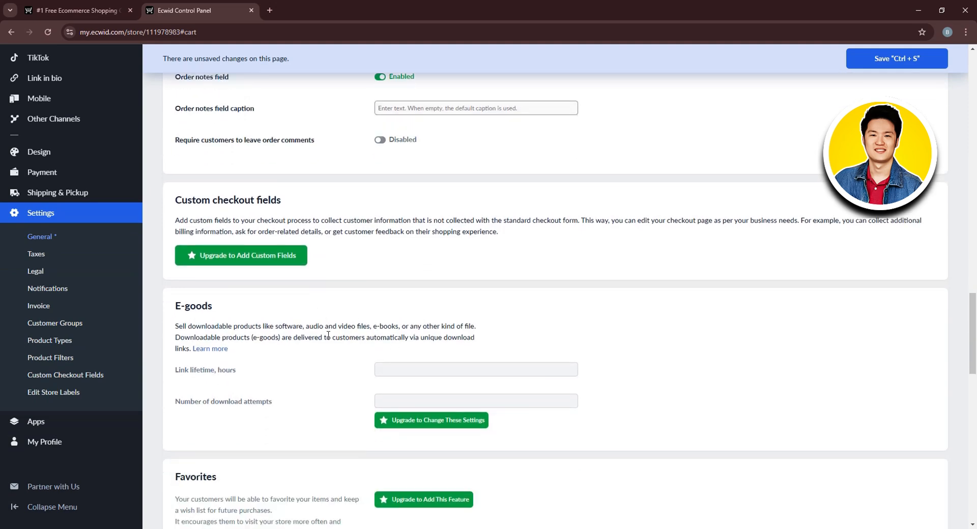
scroll(279, 281, down, 2)
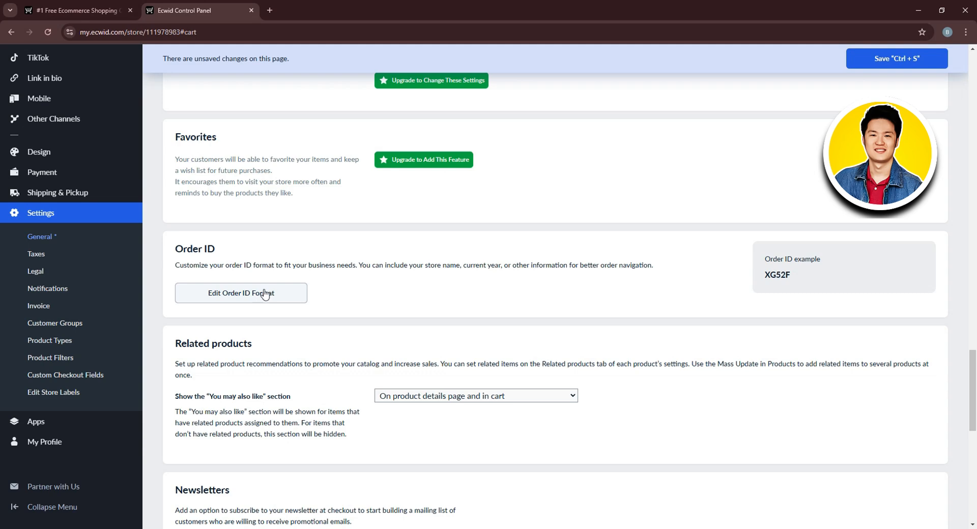
scroll(288, 336, down, 2)
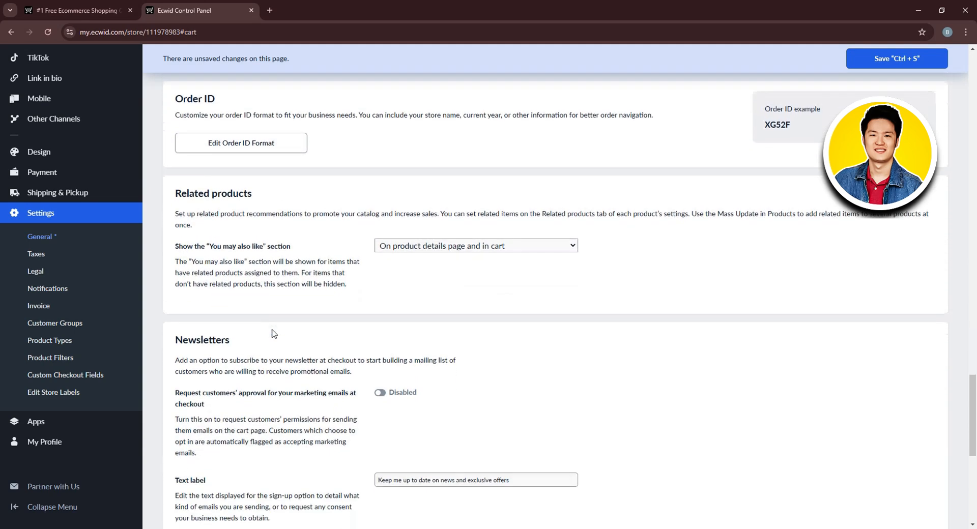
scroll(301, 386, down, 2)
scroll(302, 394, down, 5)
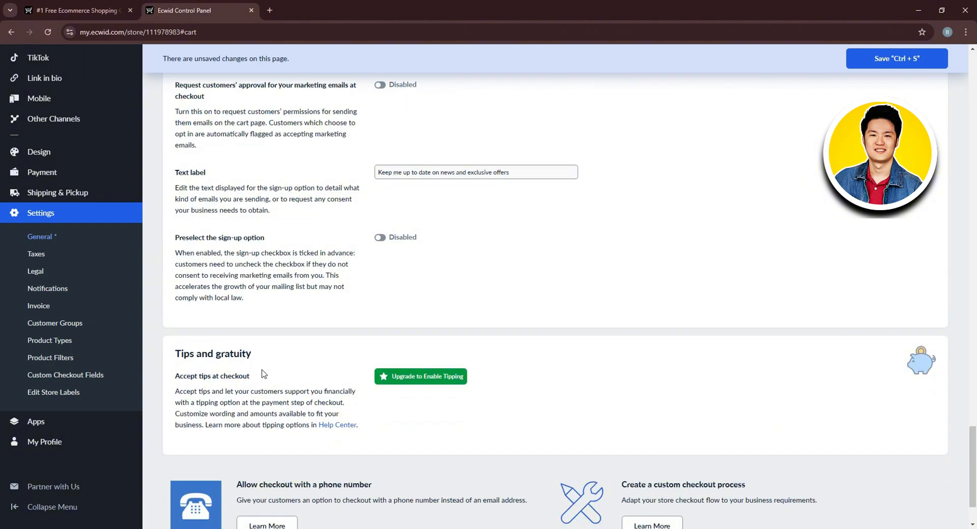
scroll(266, 374, down, 2)
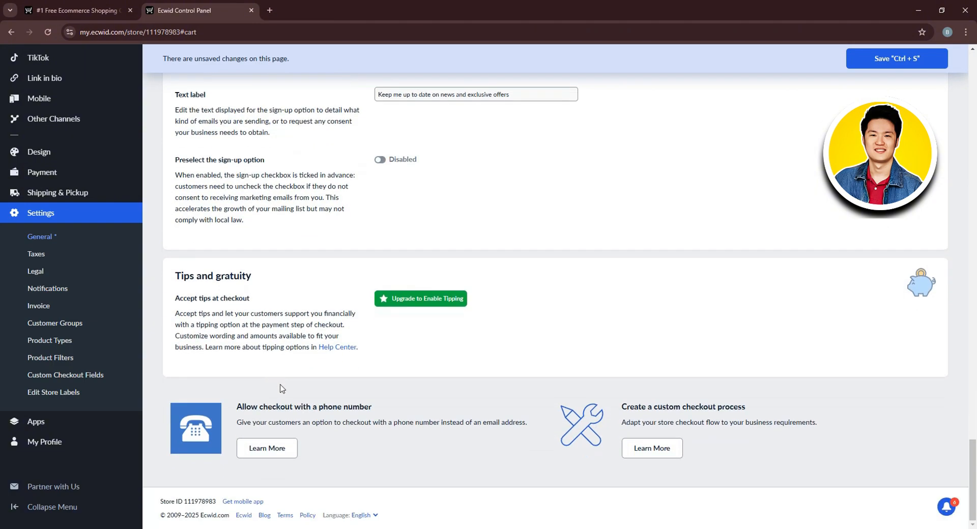
scroll(282, 393, up, 20)
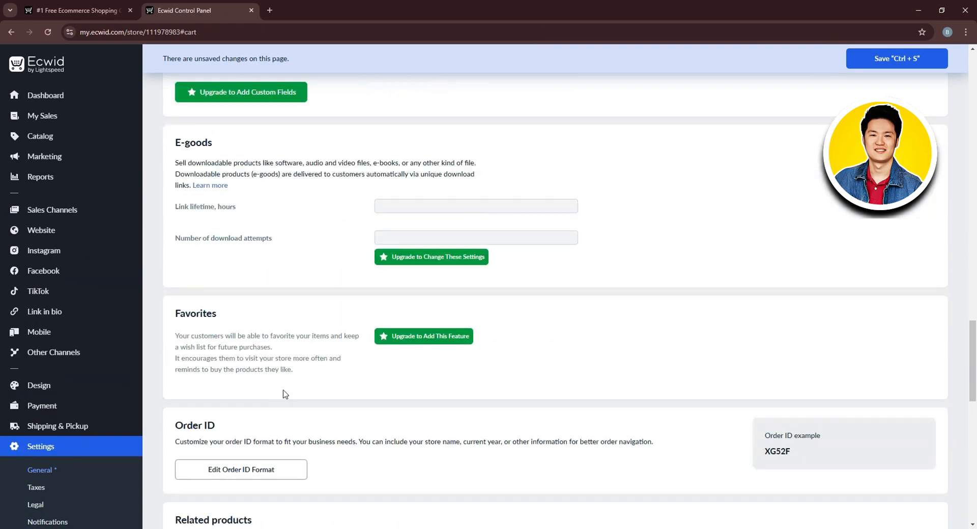
scroll(285, 394, up, 20)
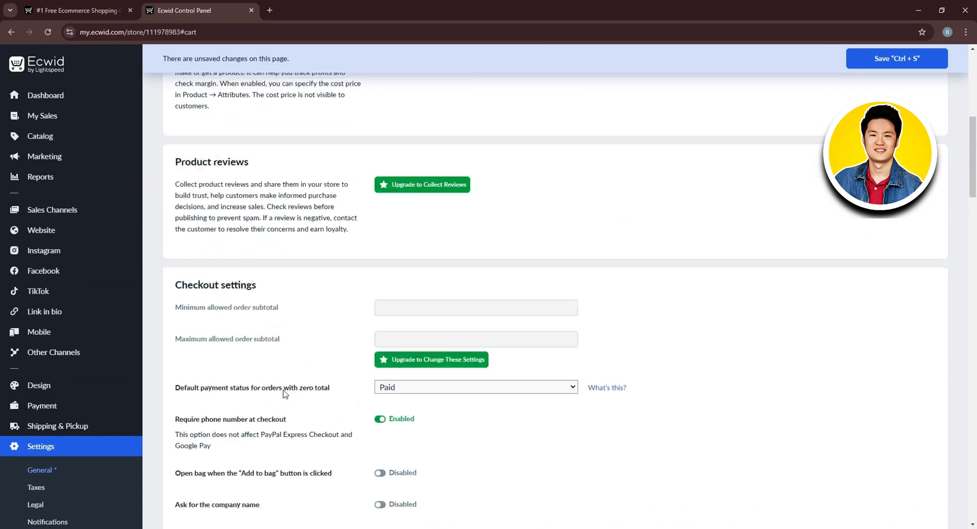
scroll(285, 395, up, 2)
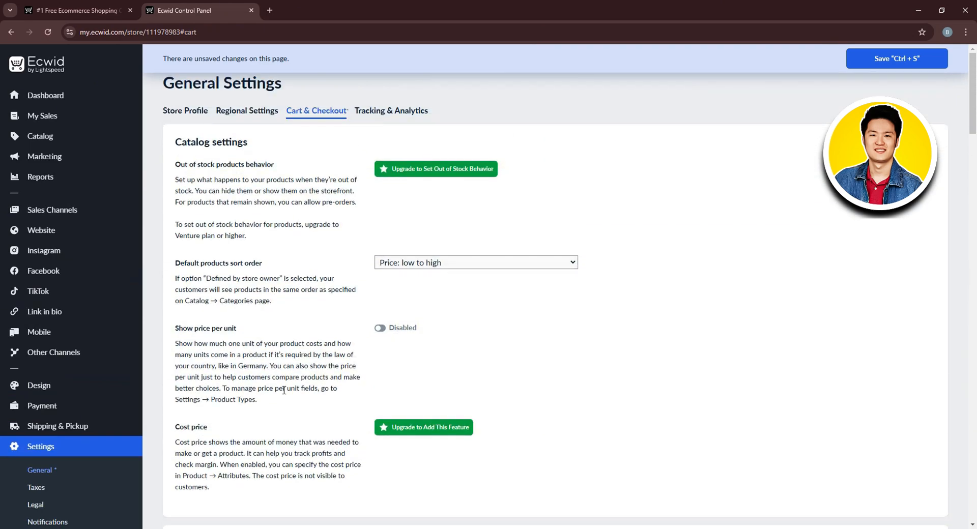
Show the store's Tracking & Analytics settings and scroll through all of their sections.
click(389, 112)
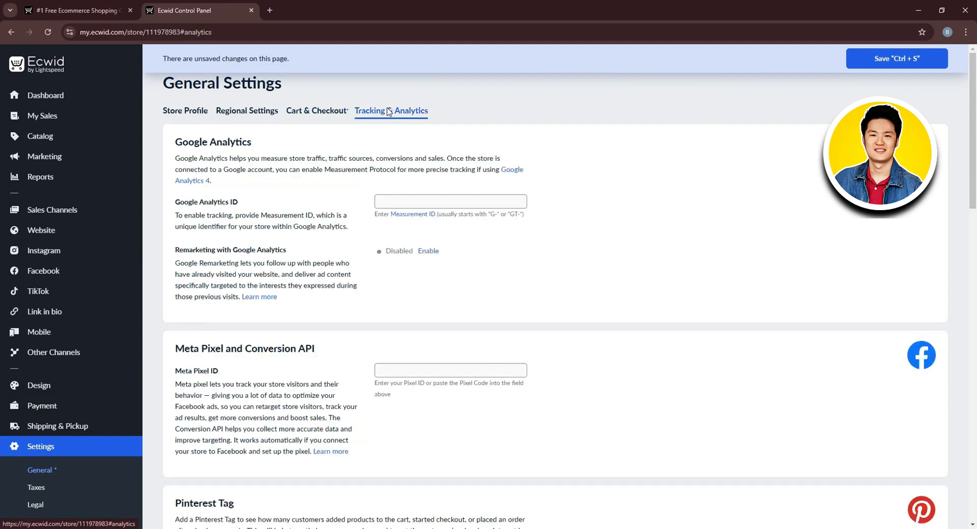
scroll(385, 113, down, 1)
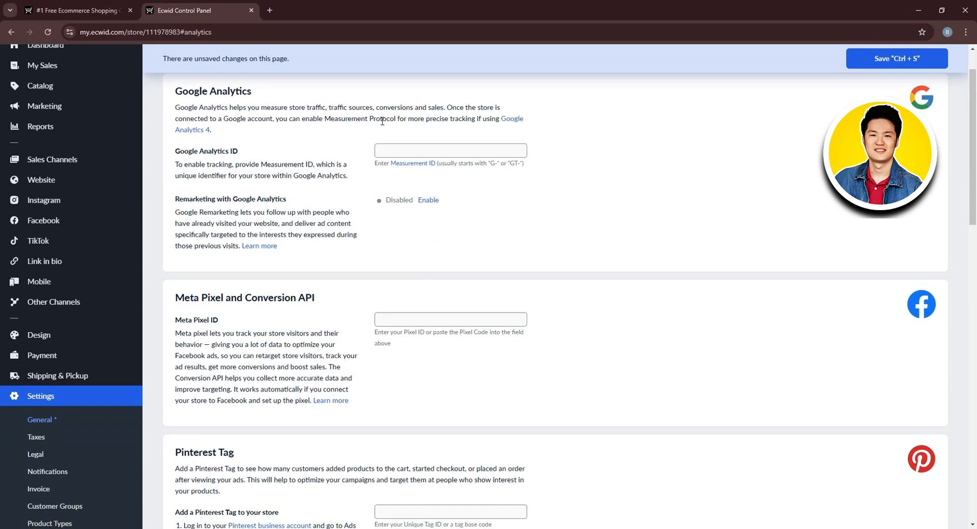
scroll(382, 121, up, 1)
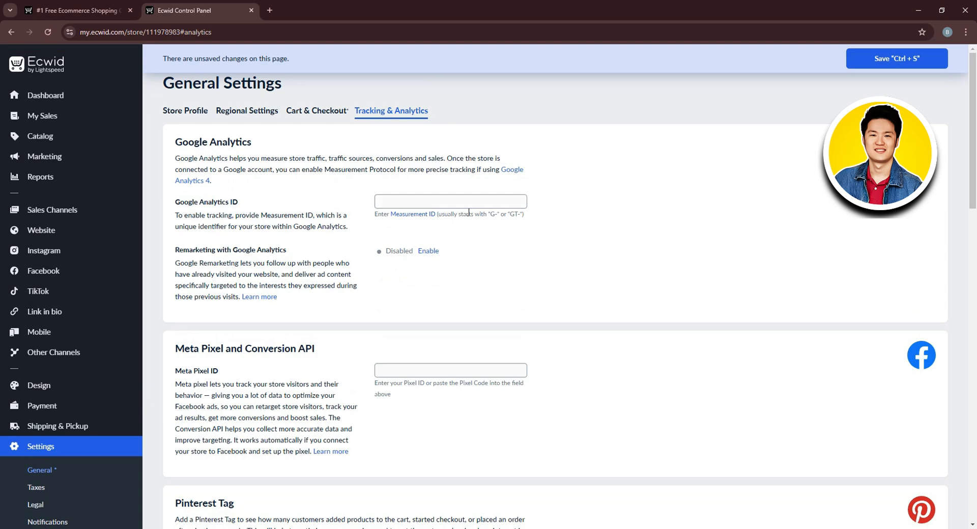
scroll(448, 227, down, 2)
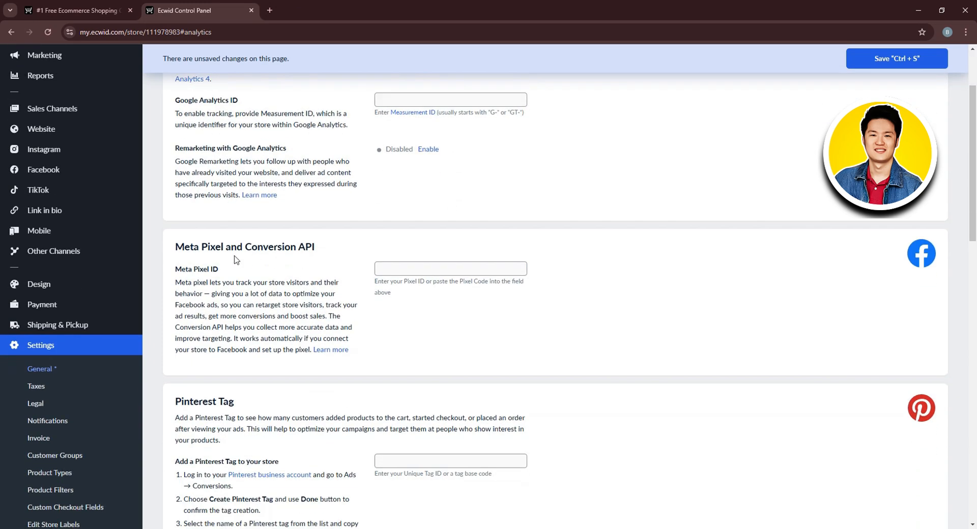
scroll(224, 284, down, 2)
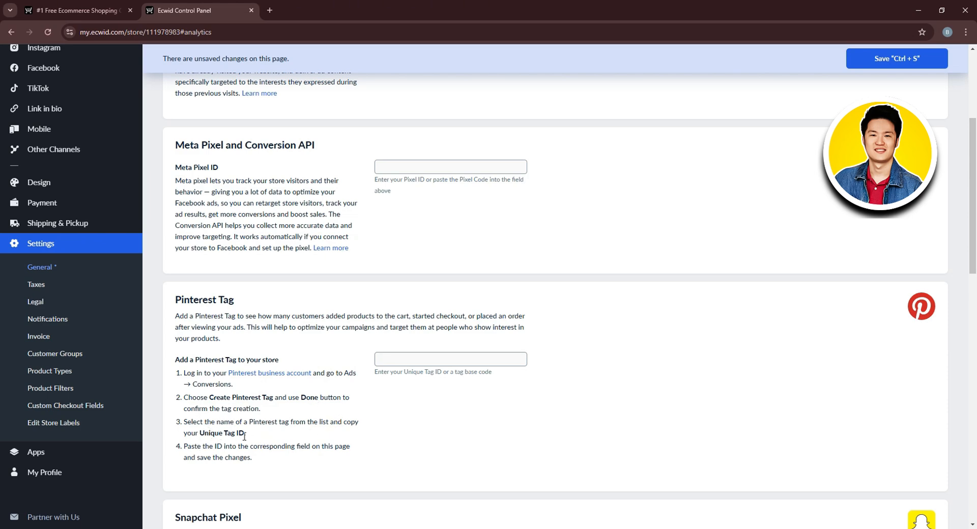
scroll(257, 442, down, 2)
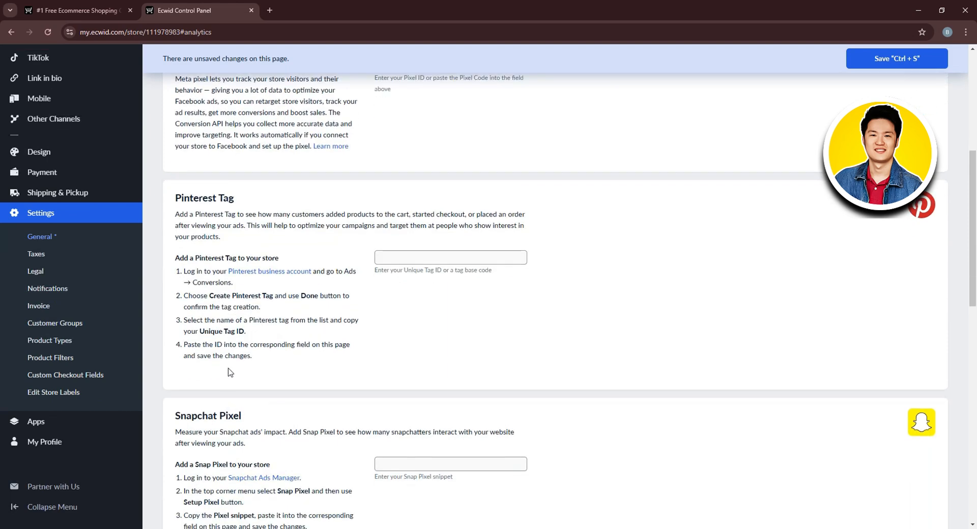
scroll(239, 355, down, 2)
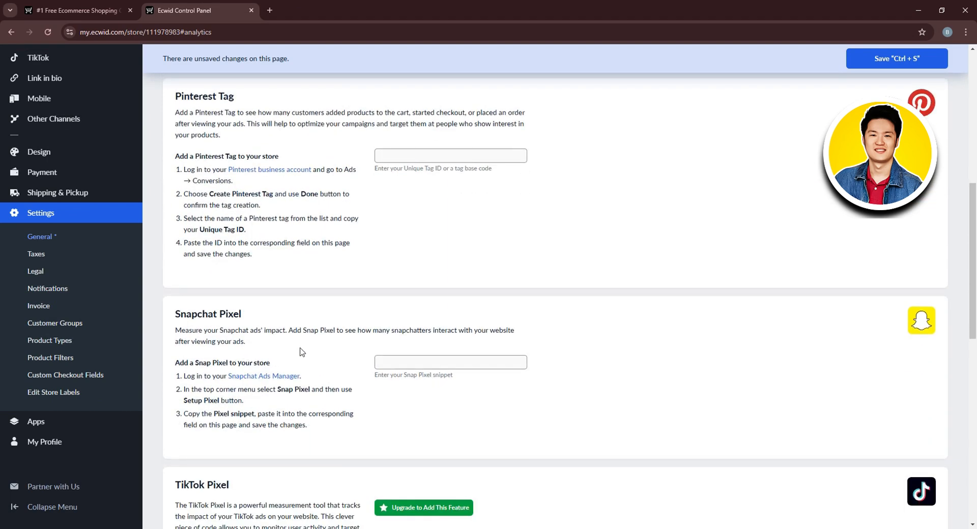
scroll(417, 367, down, 3)
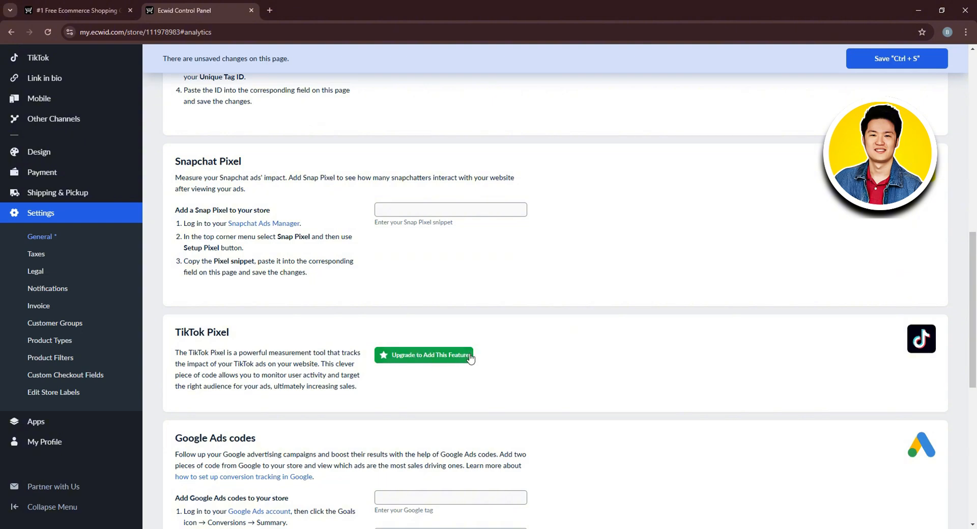
scroll(467, 358, down, 2)
scroll(468, 359, down, 1)
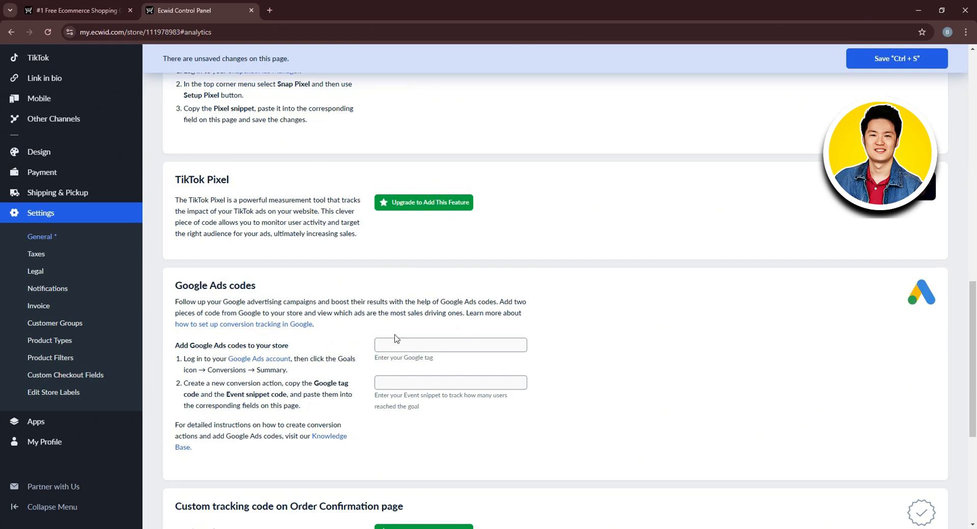
scroll(443, 387, down, 4)
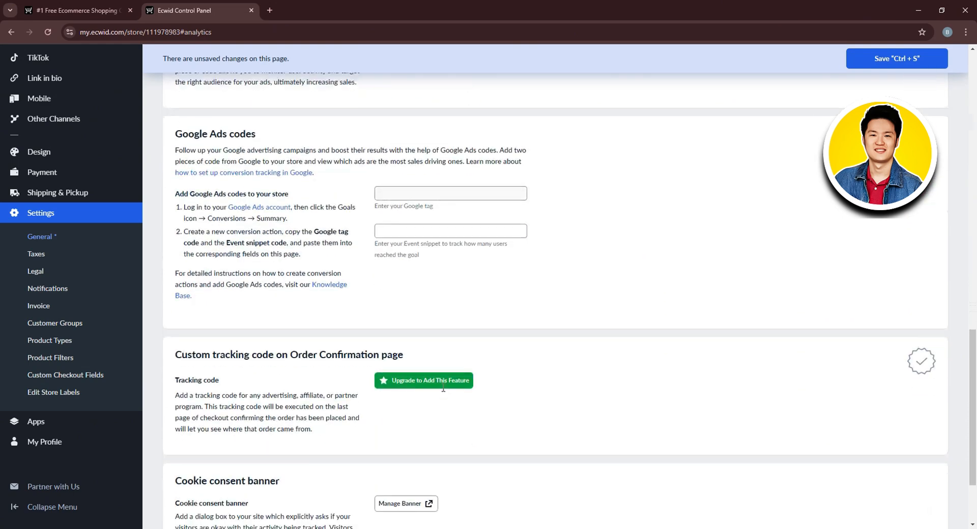
scroll(432, 349, down, 1)
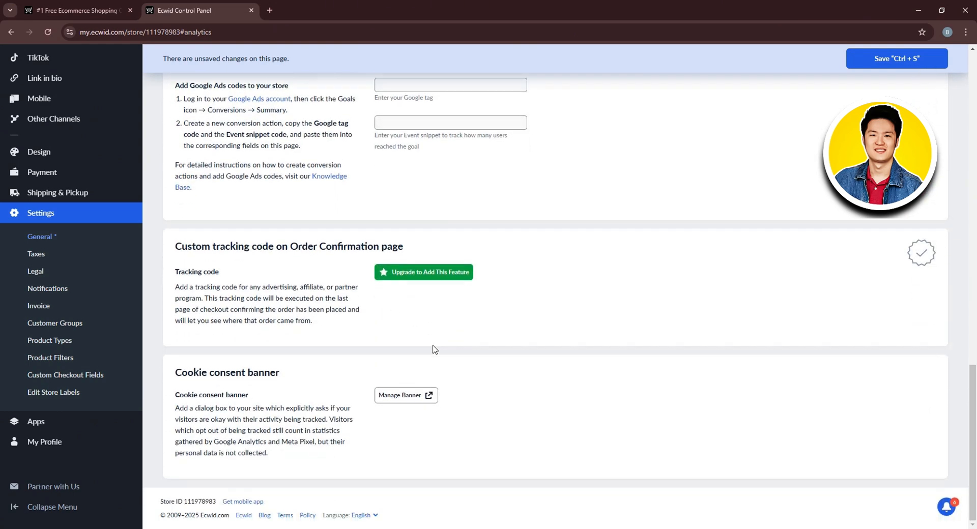
scroll(428, 387, up, 18)
scroll(426, 402, up, 1)
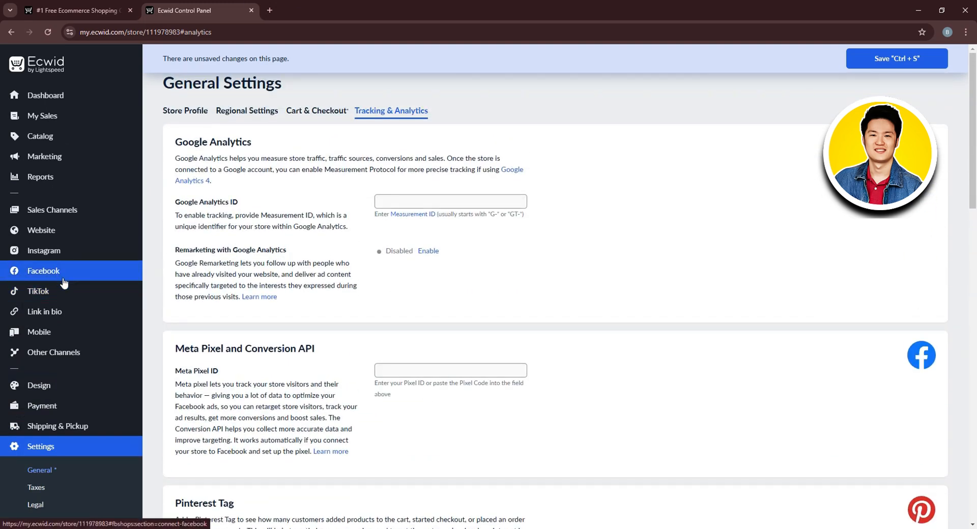
Discard the unsaved changes, open the Instant Site in the Website Editor and dismiss its welcome intro.
mouse_move(58, 230)
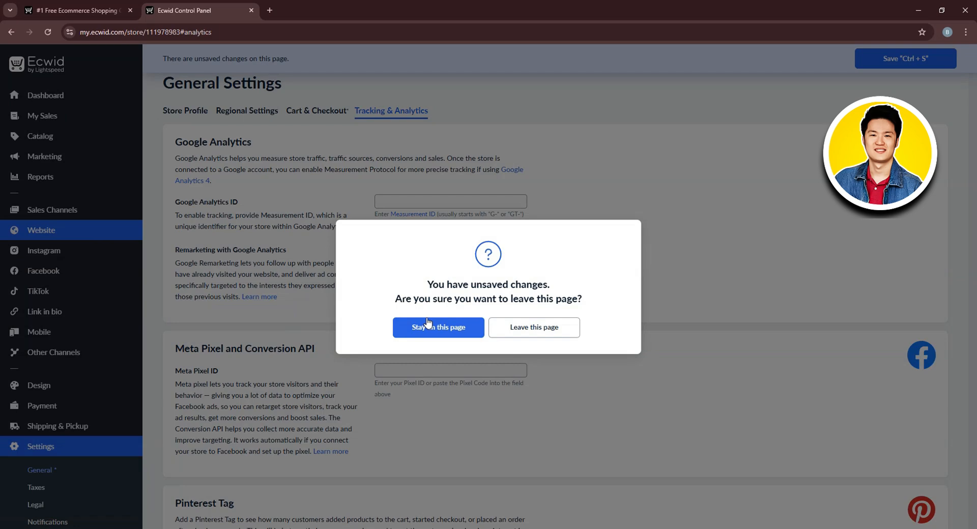
click(532, 329)
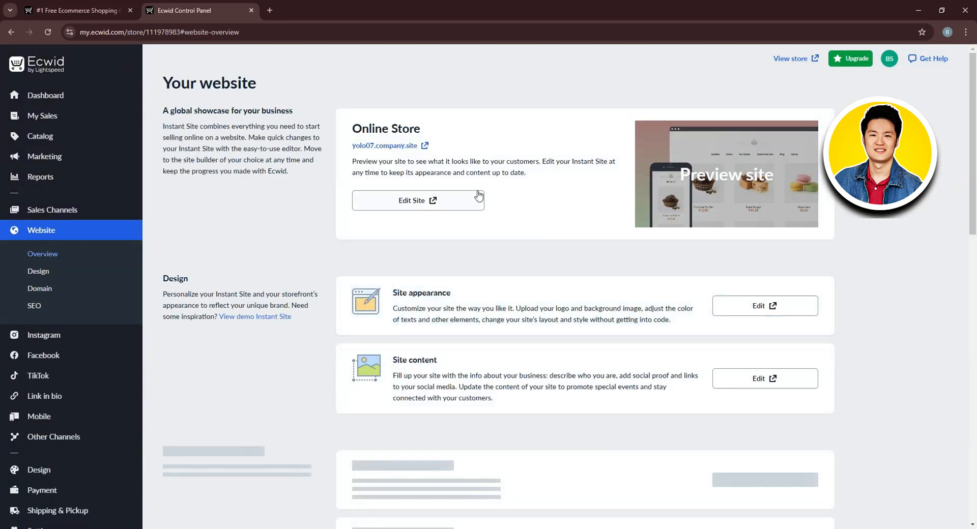
click(425, 201)
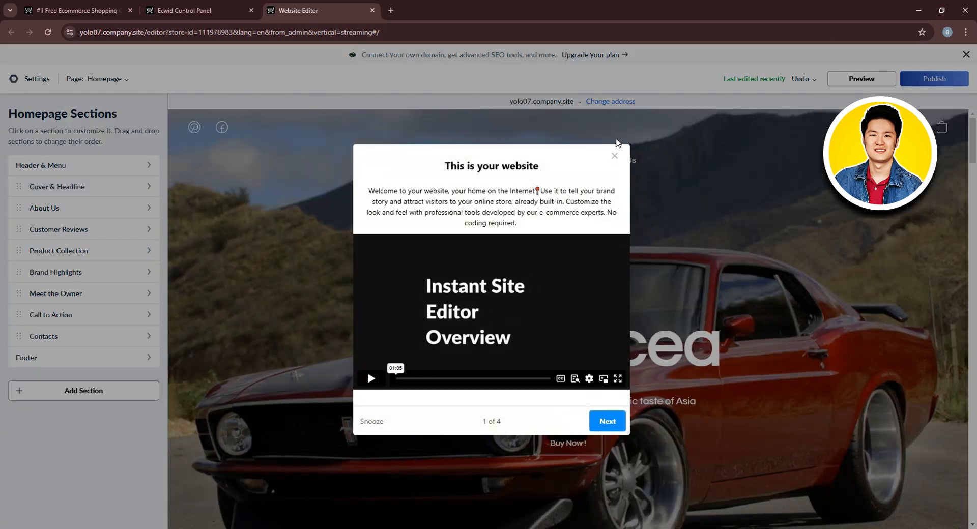
click(615, 156)
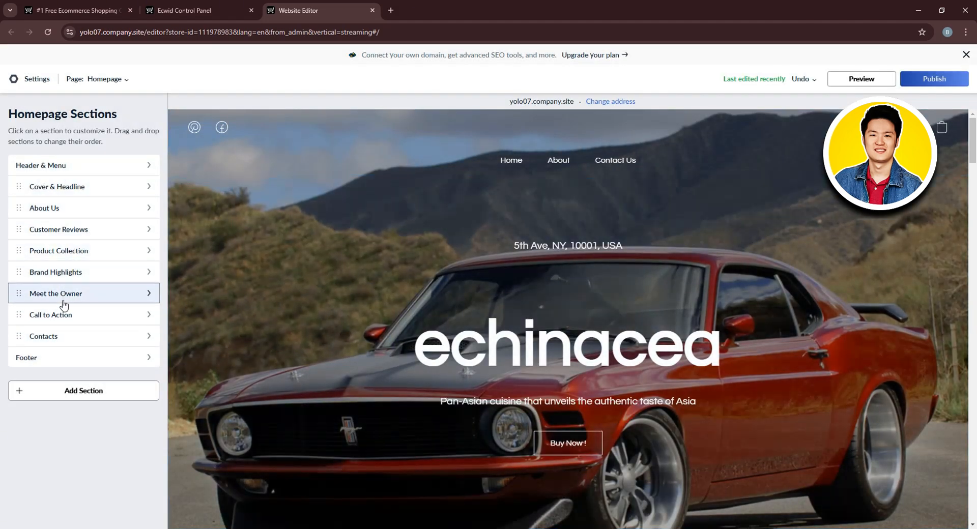
Look through the Cover & Headline and About Us section settings.
click(78, 186)
scroll(80, 224, down, 1)
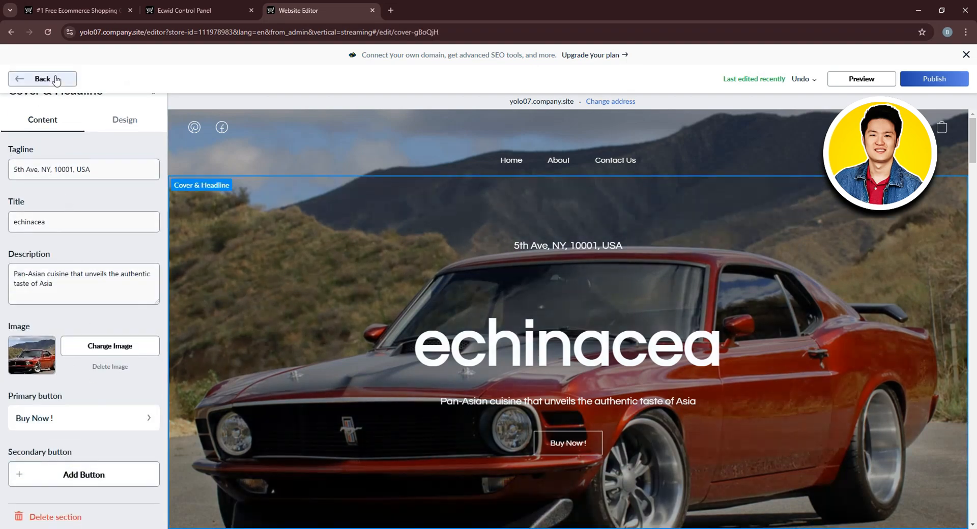
click(41, 79)
click(77, 213)
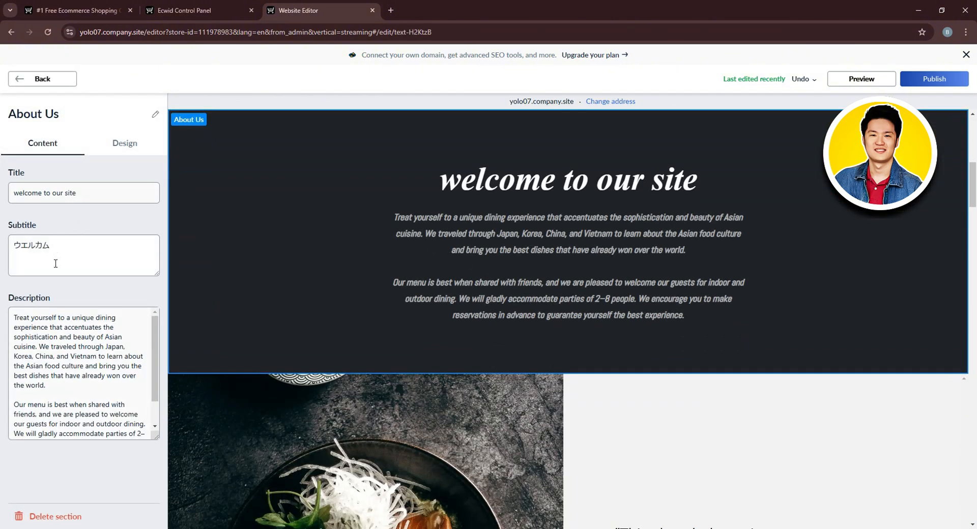
click(39, 79)
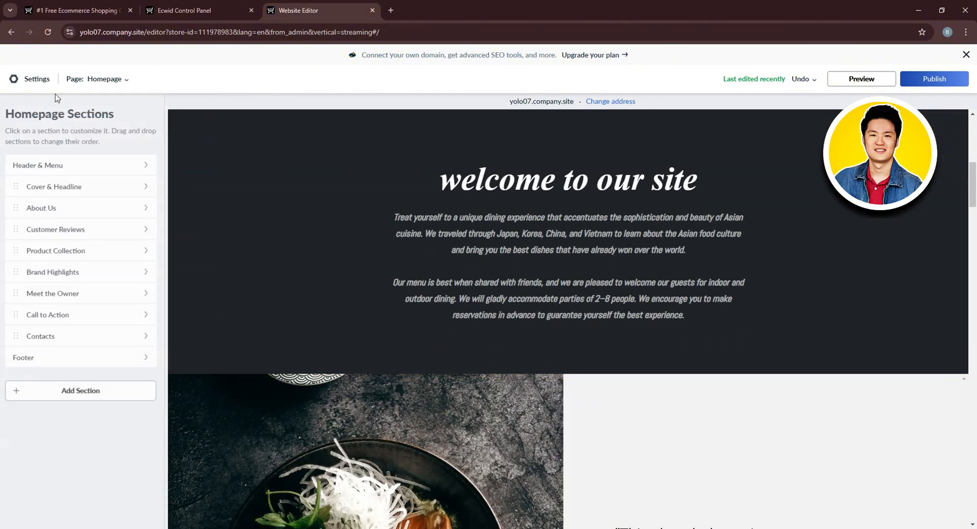
Add a third review in Customer Reviews and return to the homepage sections list.
click(77, 232)
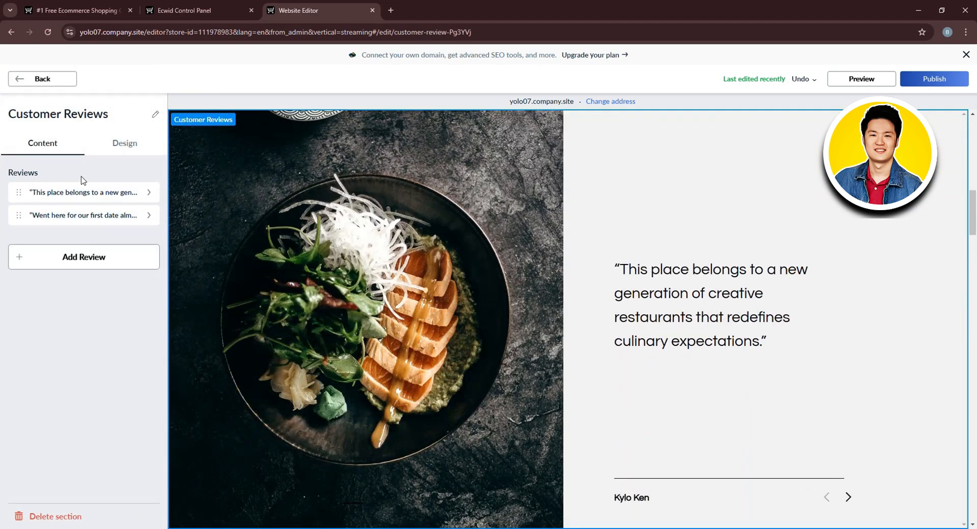
click(86, 257)
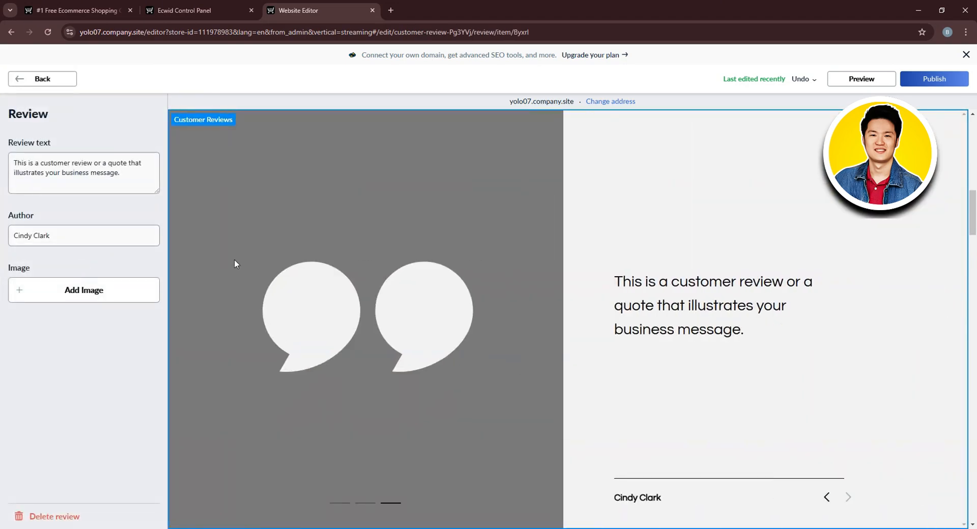
click(61, 79)
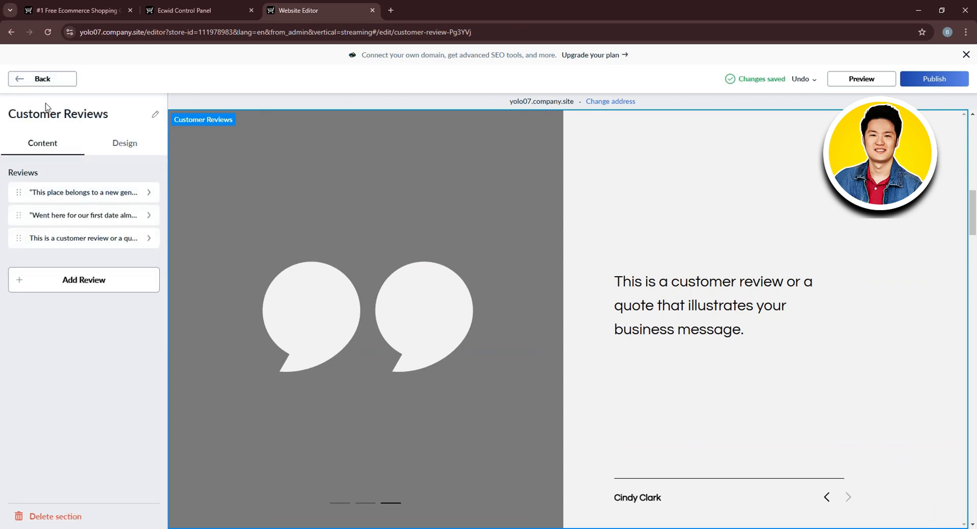
click(64, 78)
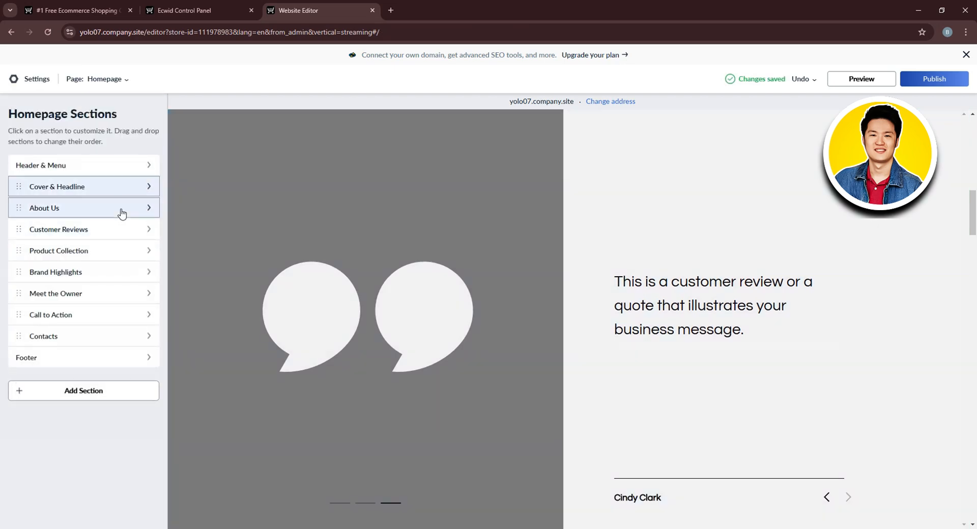
Review Product Collection, Brand Highlights, Meet the Owner and Call to Action, ending in Contacts.
click(104, 251)
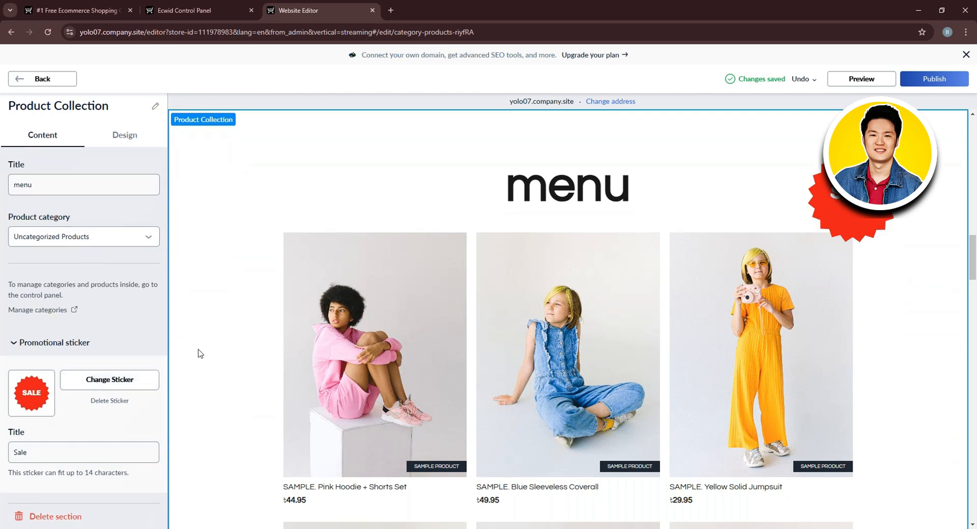
click(51, 80)
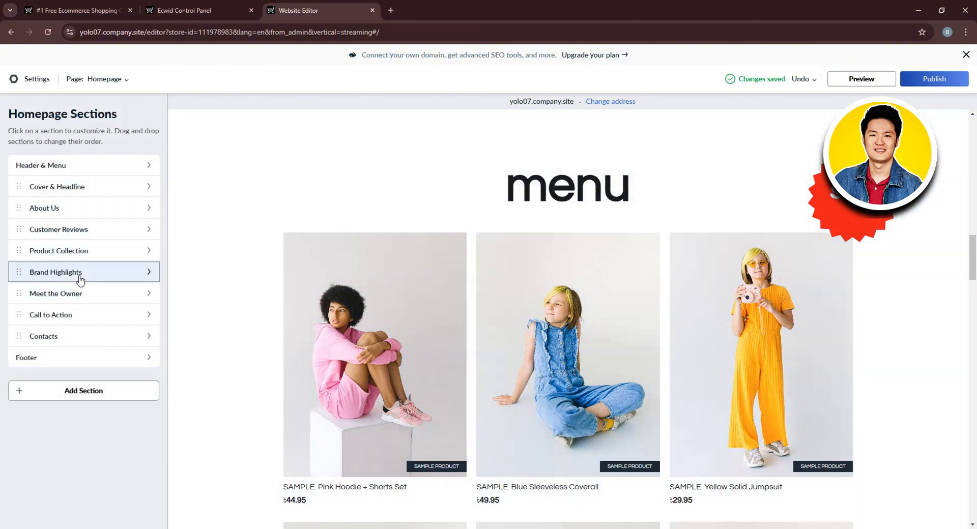
click(80, 277)
scroll(82, 278, down, 1)
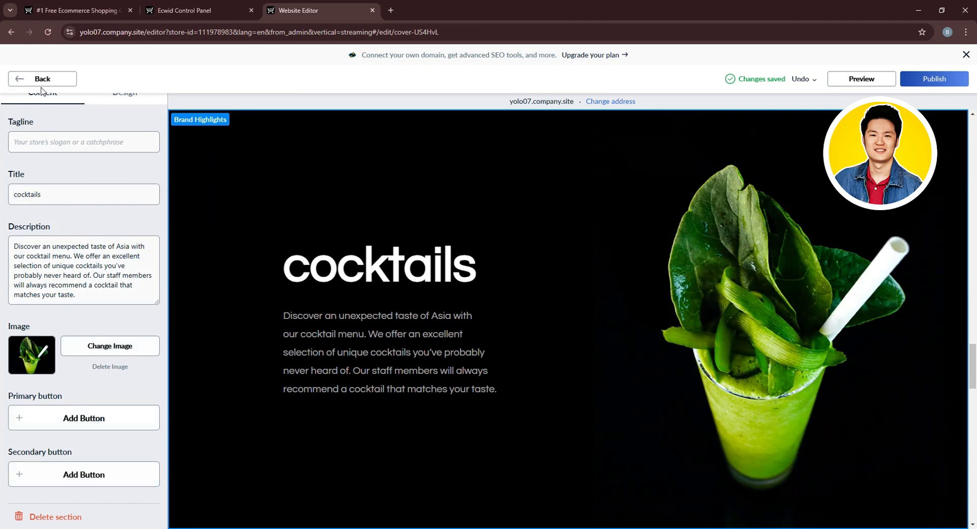
click(23, 80)
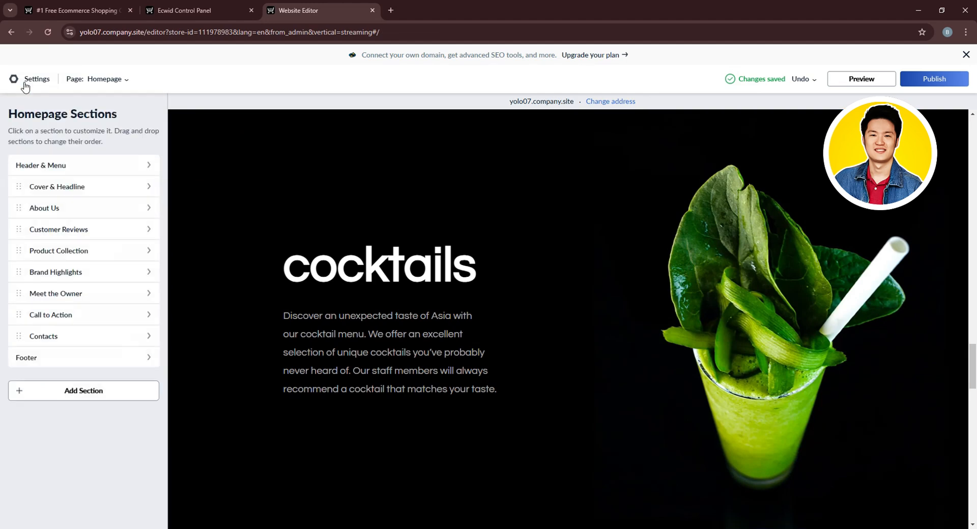
click(107, 294)
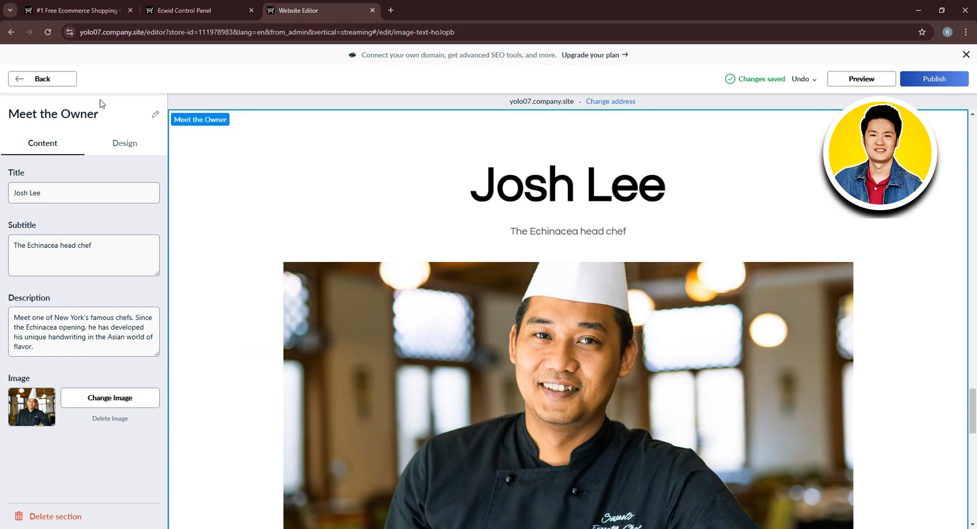
click(64, 79)
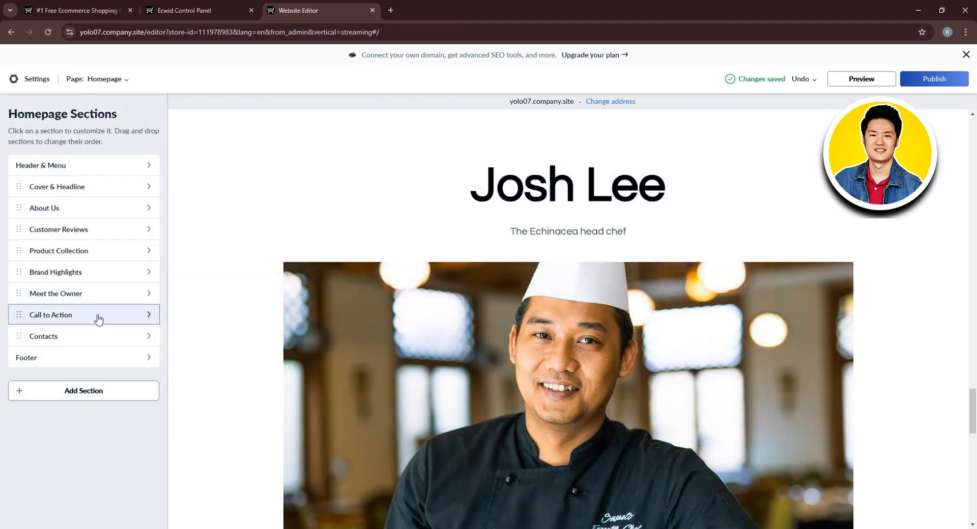
click(97, 315)
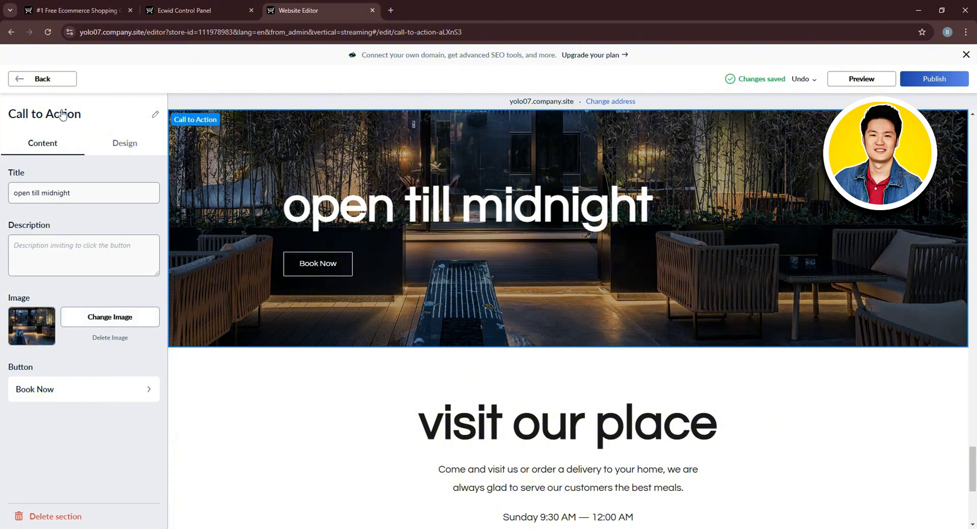
click(51, 80)
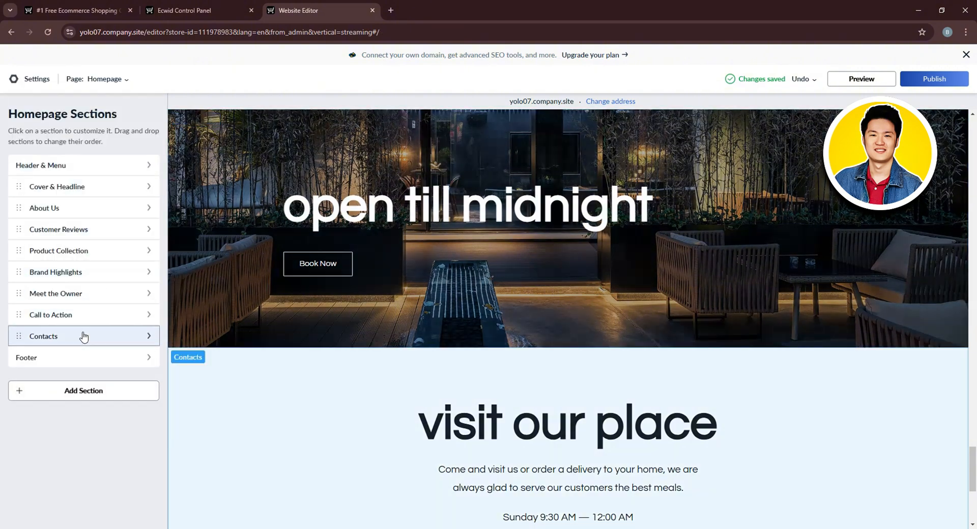
click(82, 335)
Check the Contacts section's design options, then return to its content fields.
scroll(83, 330, down, 2)
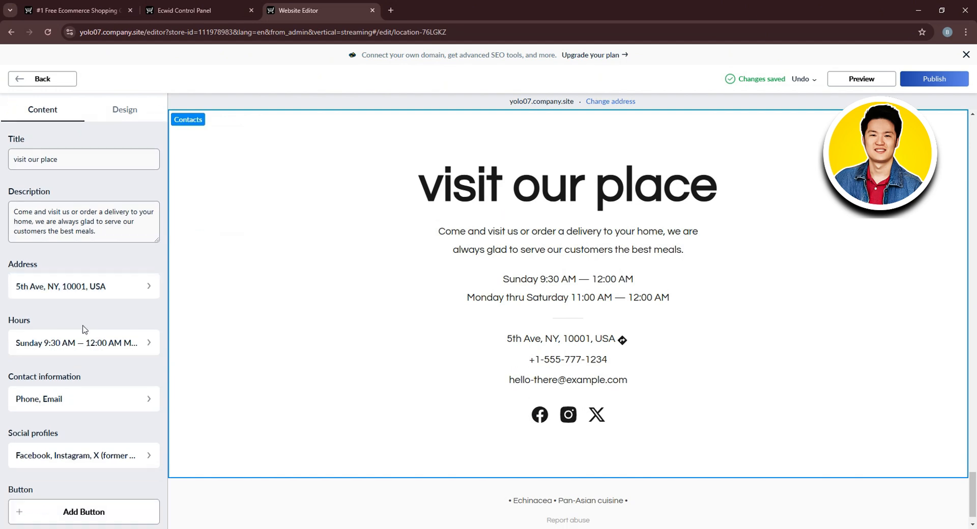
scroll(84, 330, up, 3)
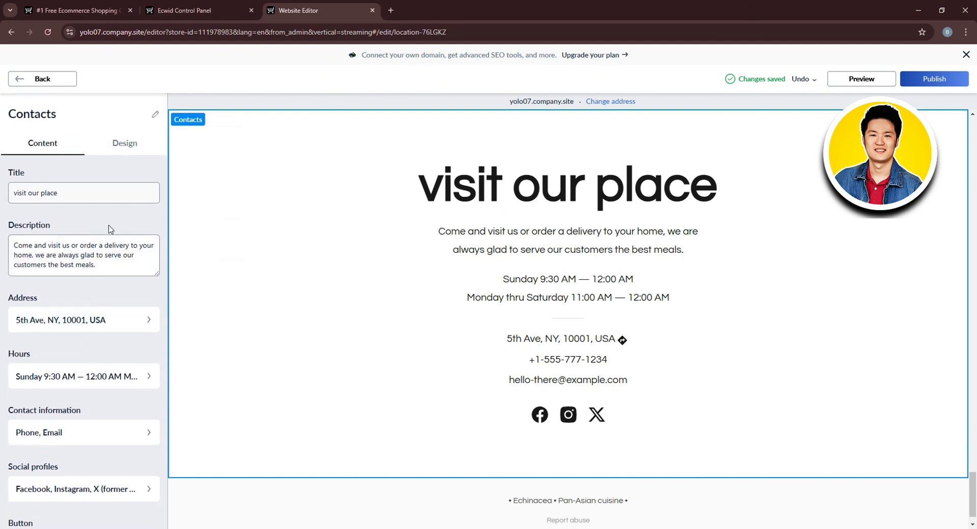
click(136, 141)
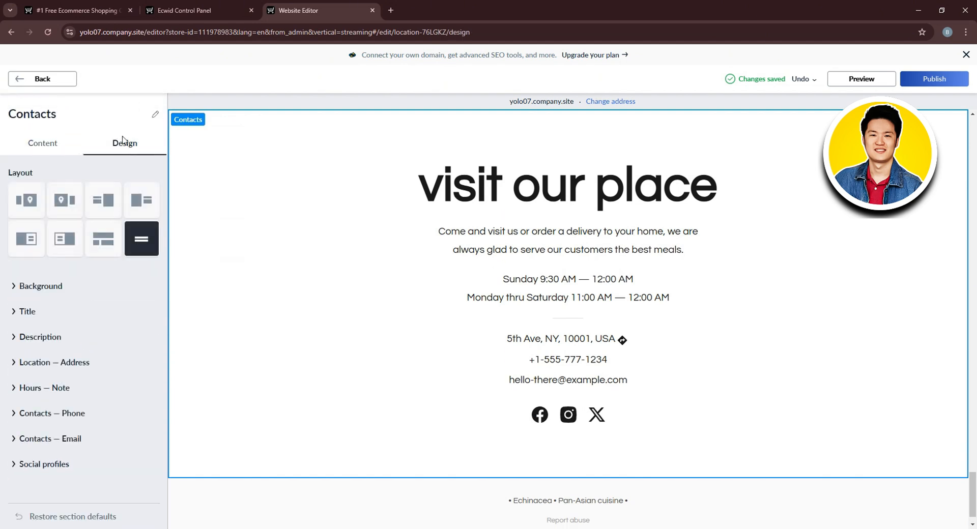
click(57, 144)
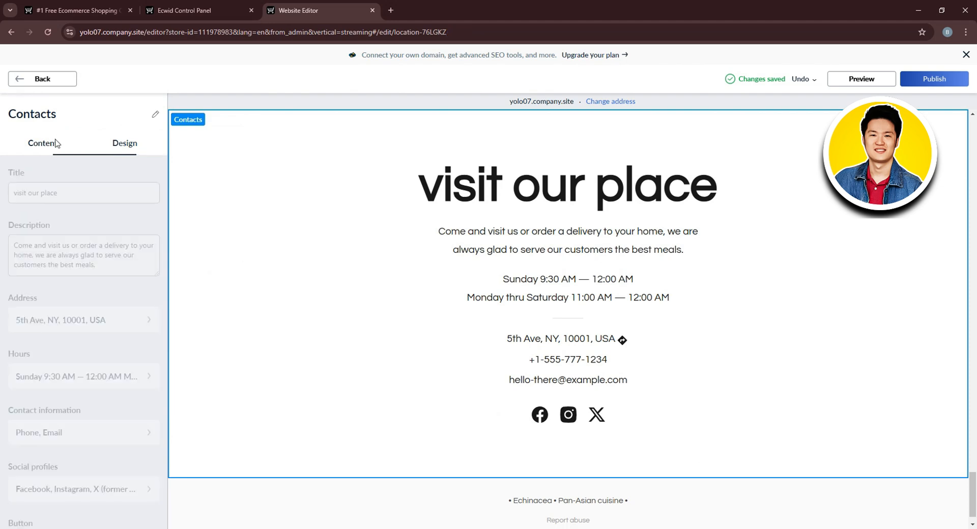
Add a Pinterest entry to the Contacts section's social profiles.
scroll(86, 424, down, 1)
scroll(86, 425, down, 1)
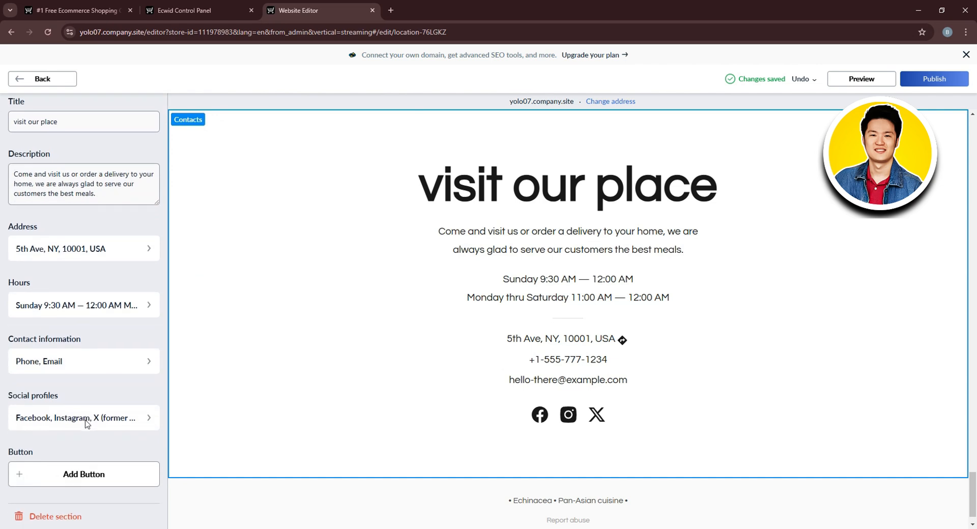
click(87, 421)
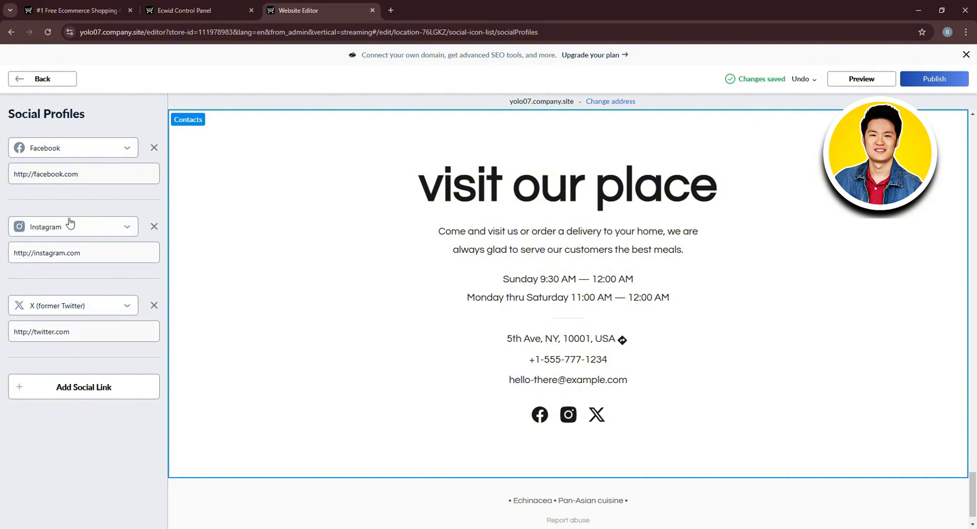
click(108, 392)
click(102, 385)
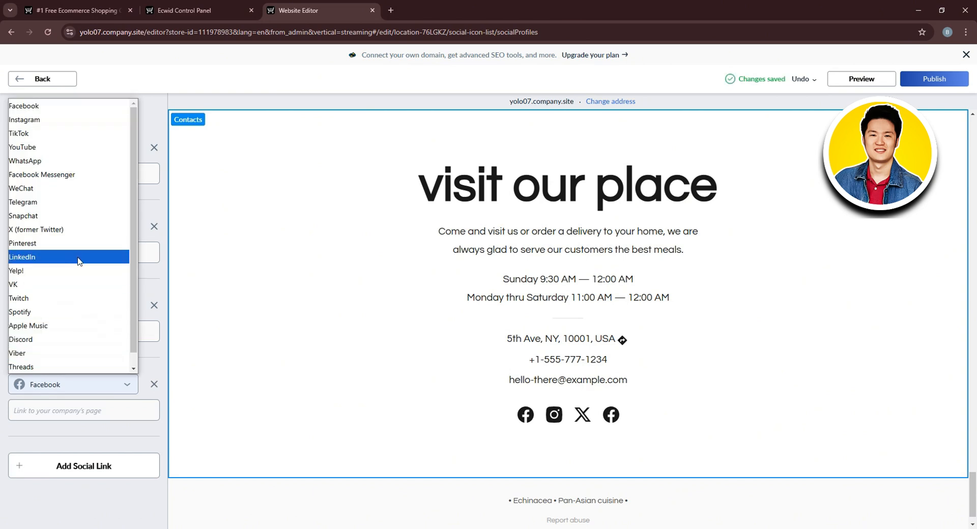
scroll(79, 260, down, 1)
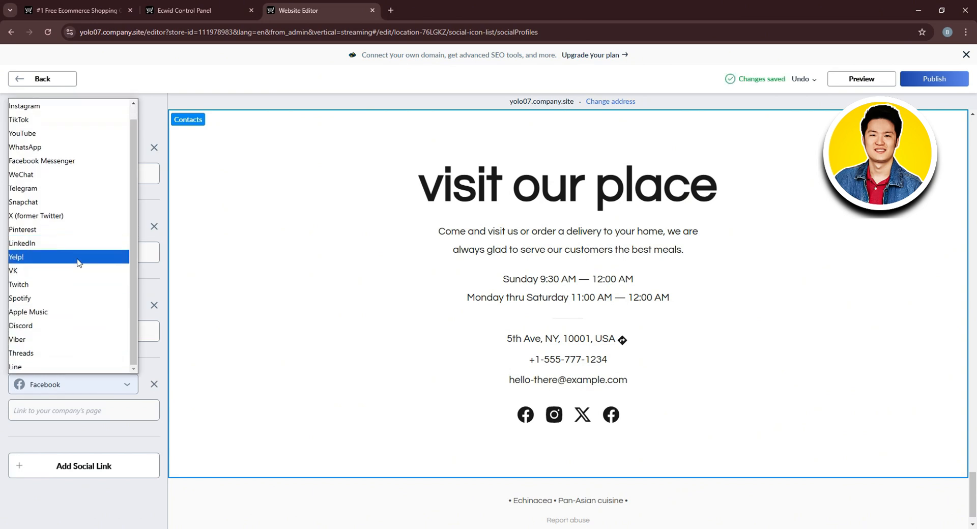
click(76, 229)
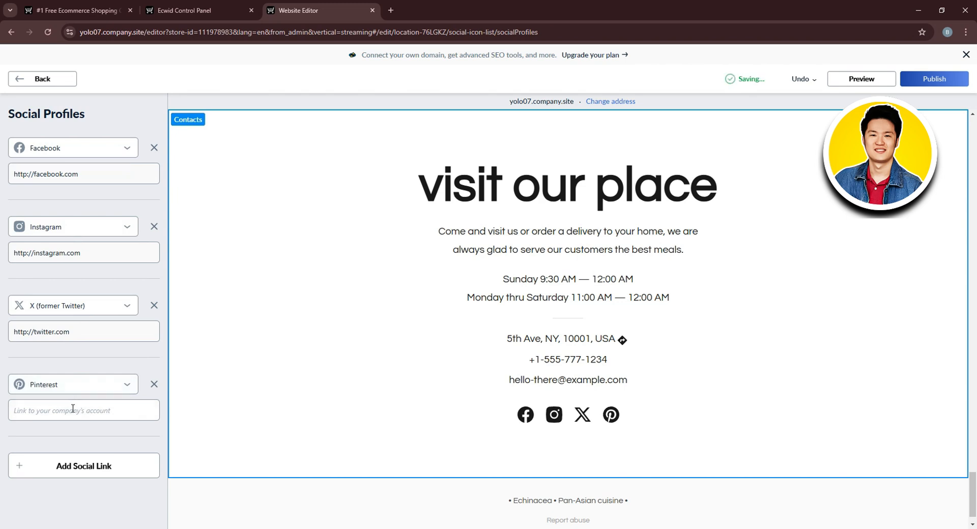
click(79, 408)
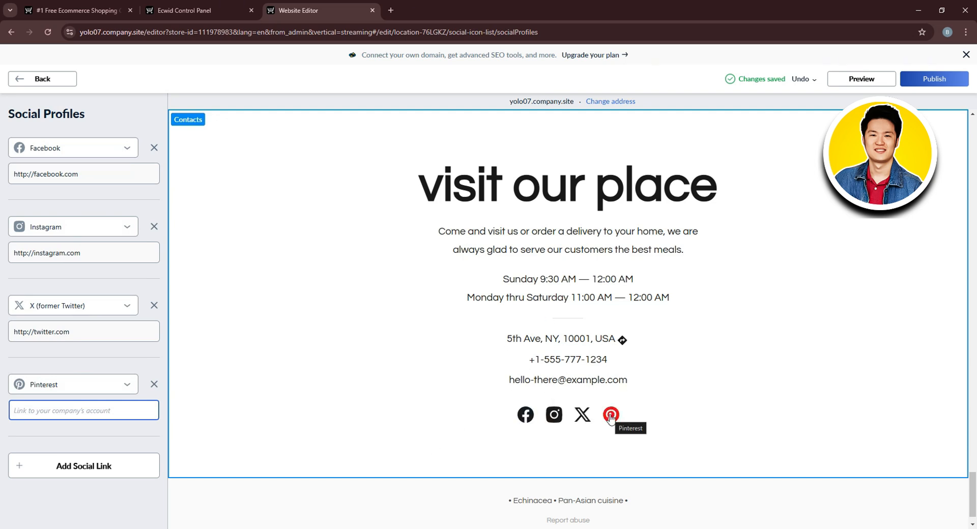
Publish the site and scroll the live echinacea store down to its Pinterest-equipped contact section.
click(944, 79)
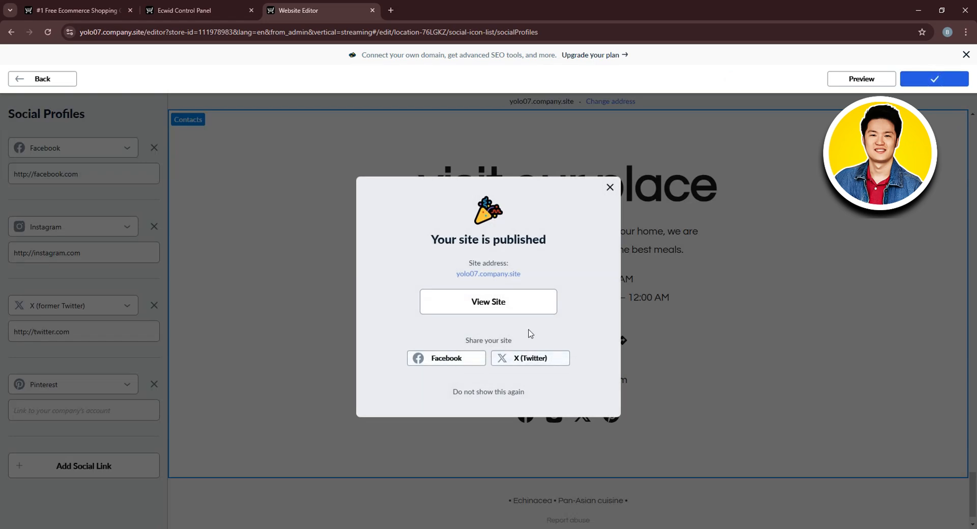
click(525, 295)
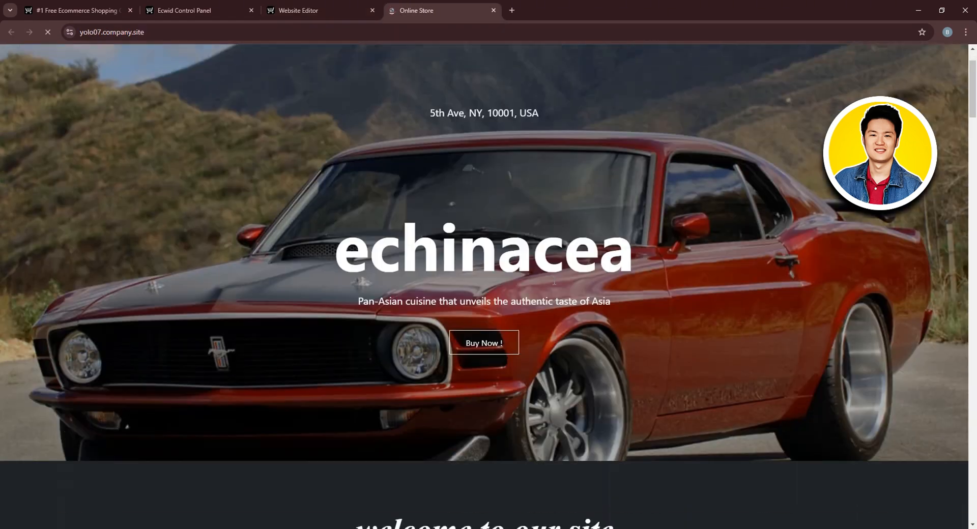
scroll(554, 280, down, 20)
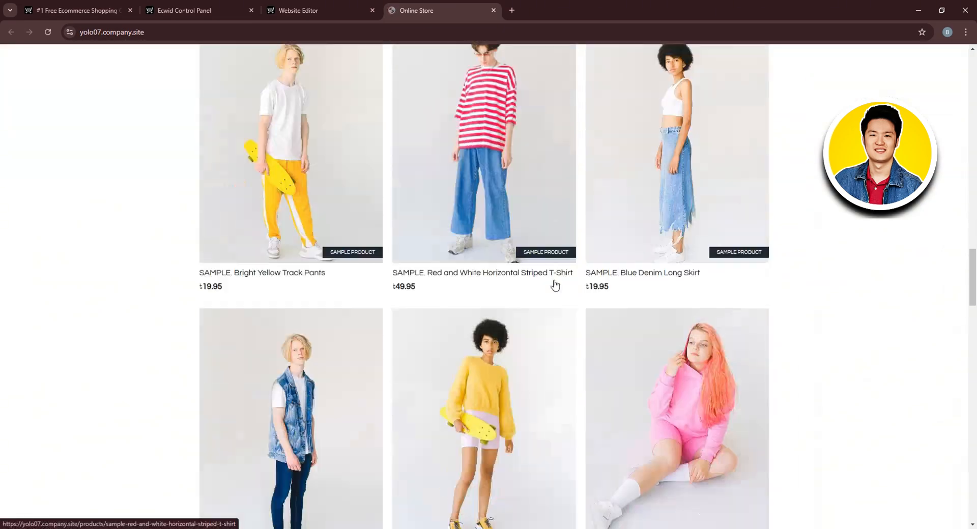
scroll(554, 284, down, 20)
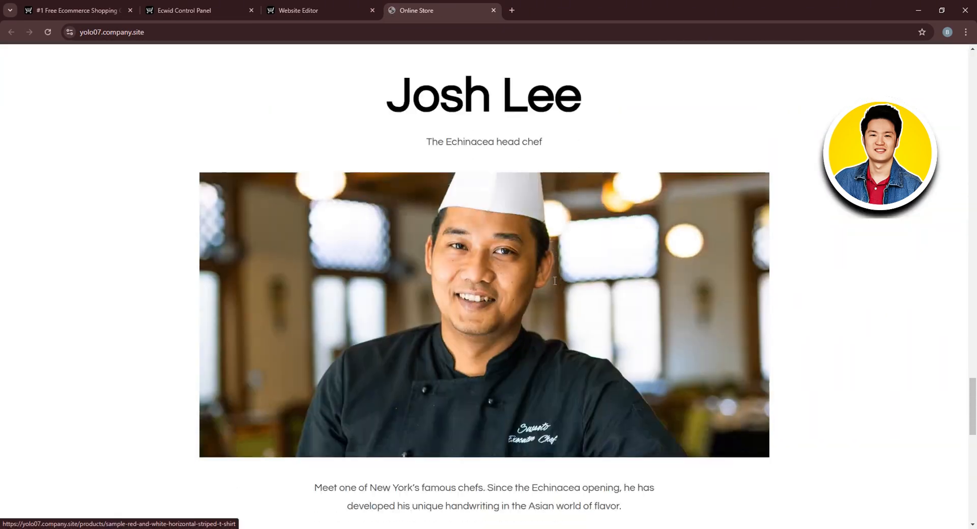
scroll(555, 282, down, 15)
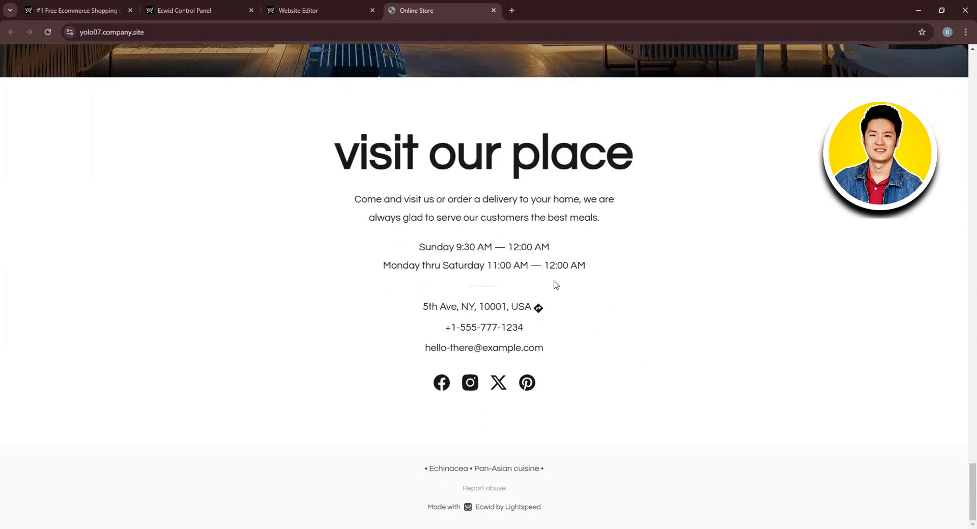